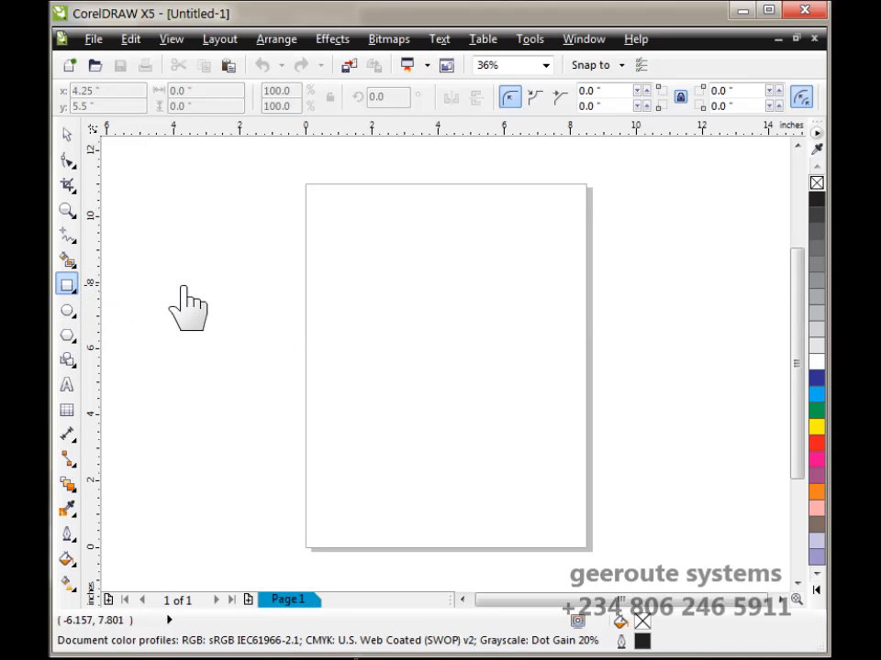
- Draw a rectangle about 7.8 by 5.4 inches, fill it black and move it toward the page's upper part
left_click_drag(202, 277, 461, 456)
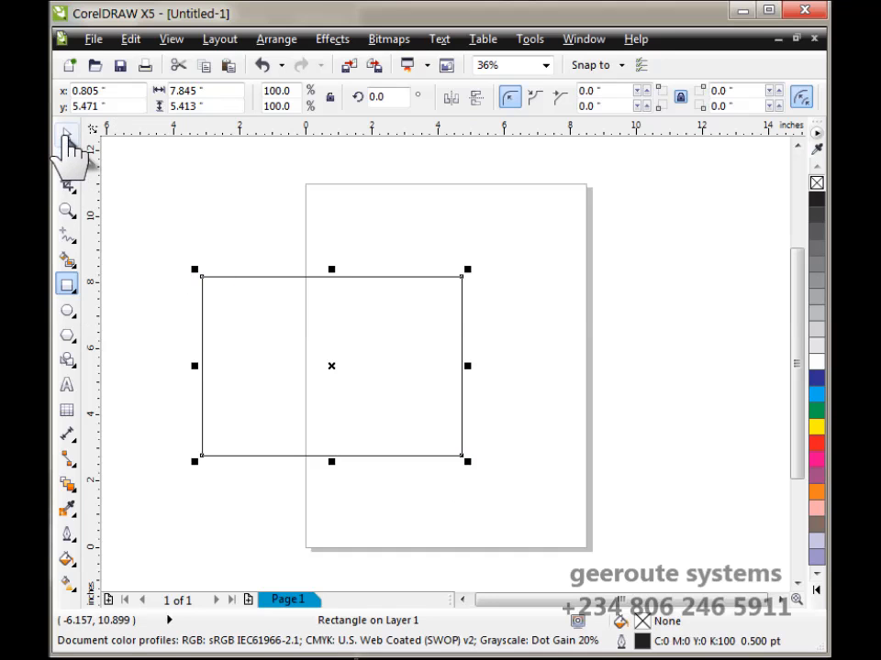
left_click(67, 135)
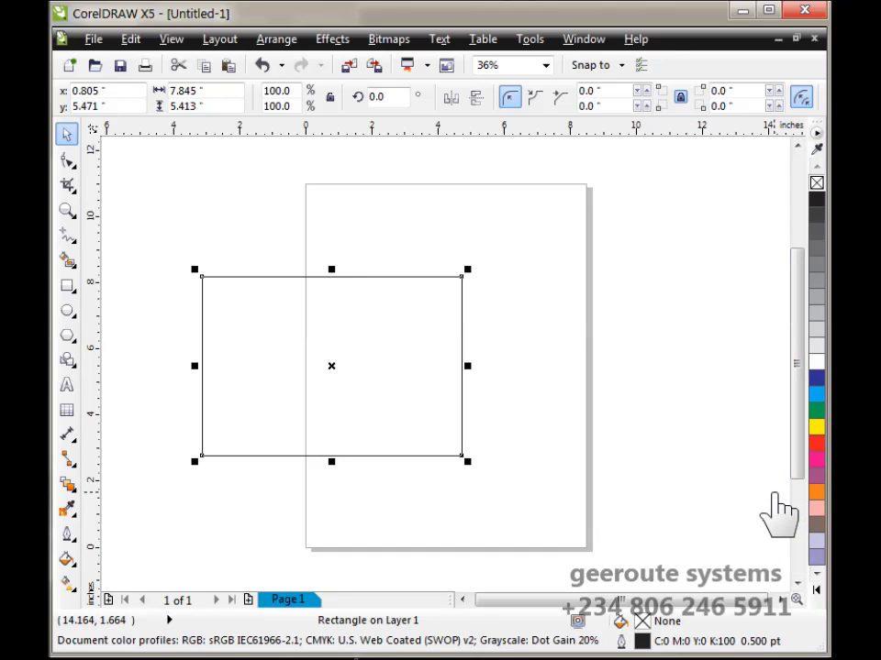
left_click(814, 200)
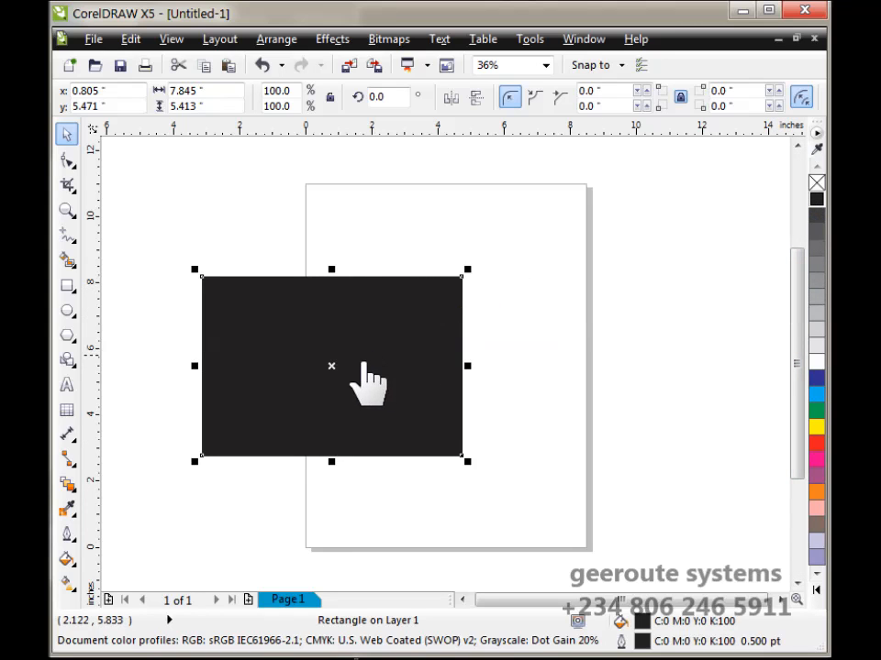
left_click_drag(331, 366, 370, 314)
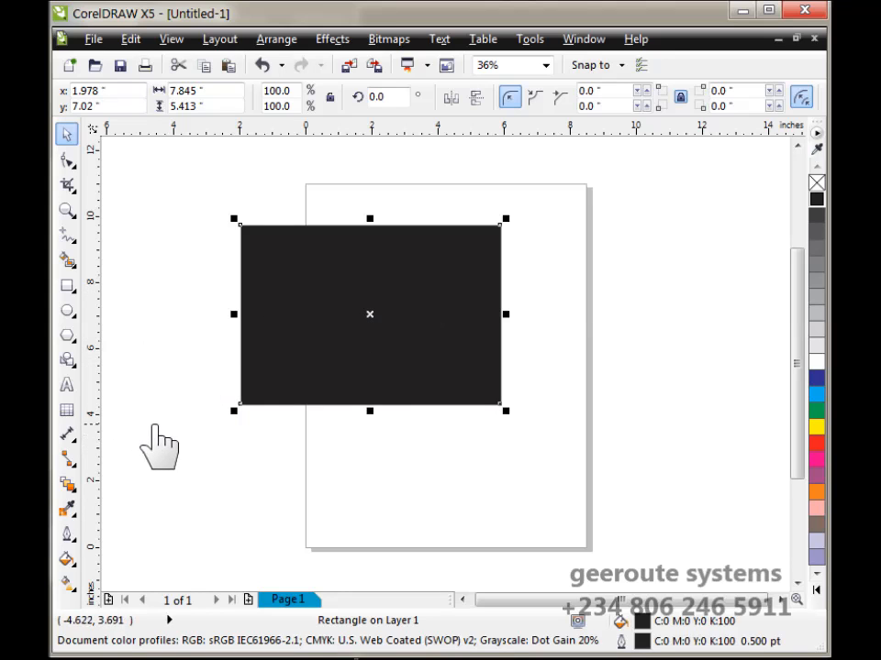
- Apply a Full Color Pattern transparency to the black rectangle, using the pattern of small multicoloured rounded rectangles on a cream background
left_click(78, 498)
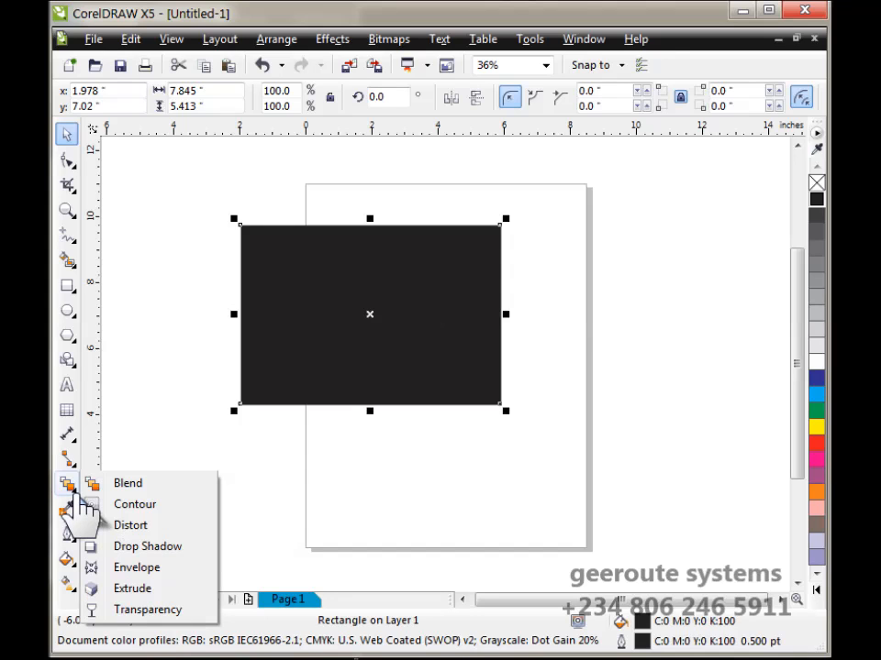
left_click(142, 610)
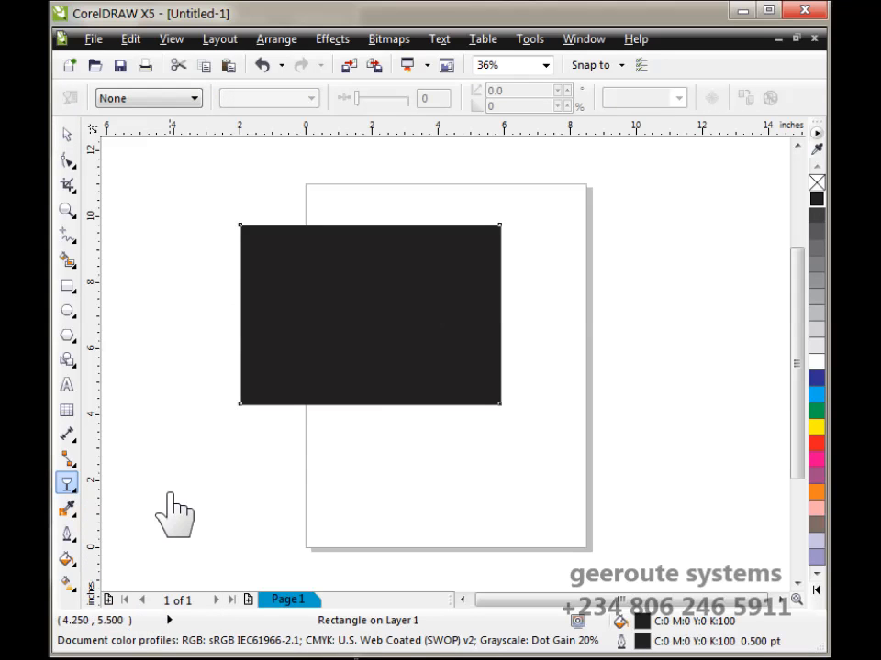
left_click(191, 113)
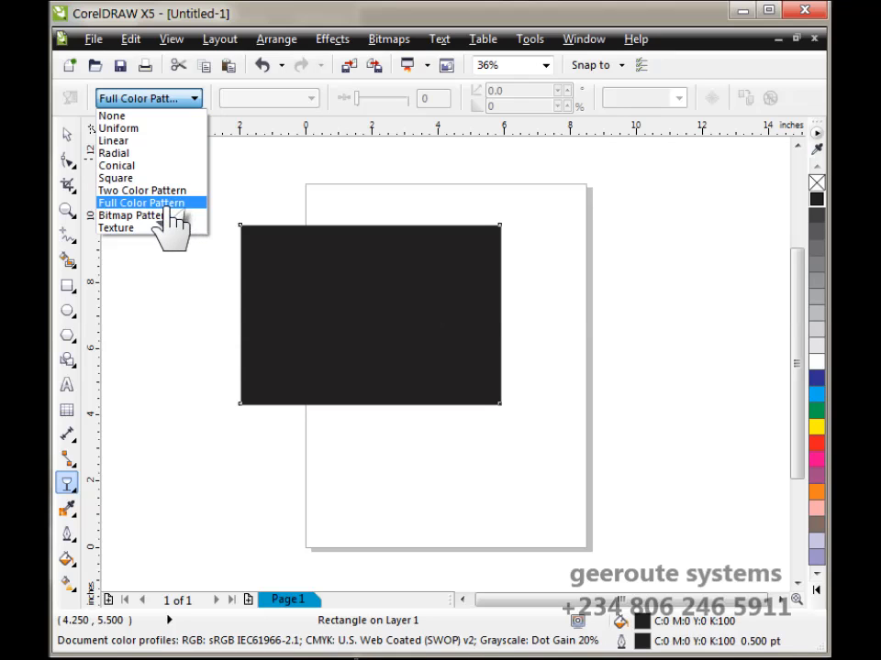
left_click(171, 205)
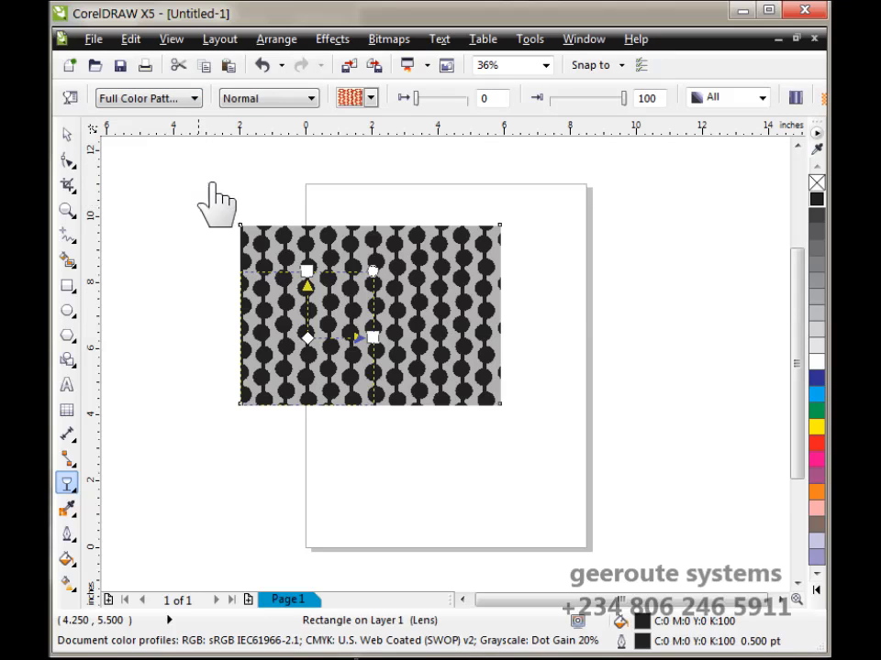
left_click(371, 98)
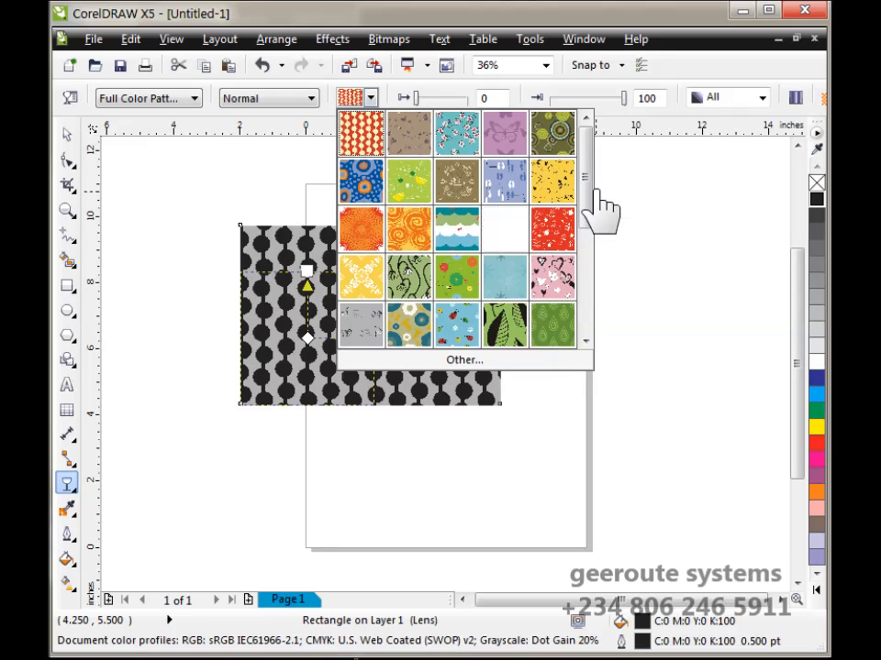
left_click_drag(588, 200, 582, 266)
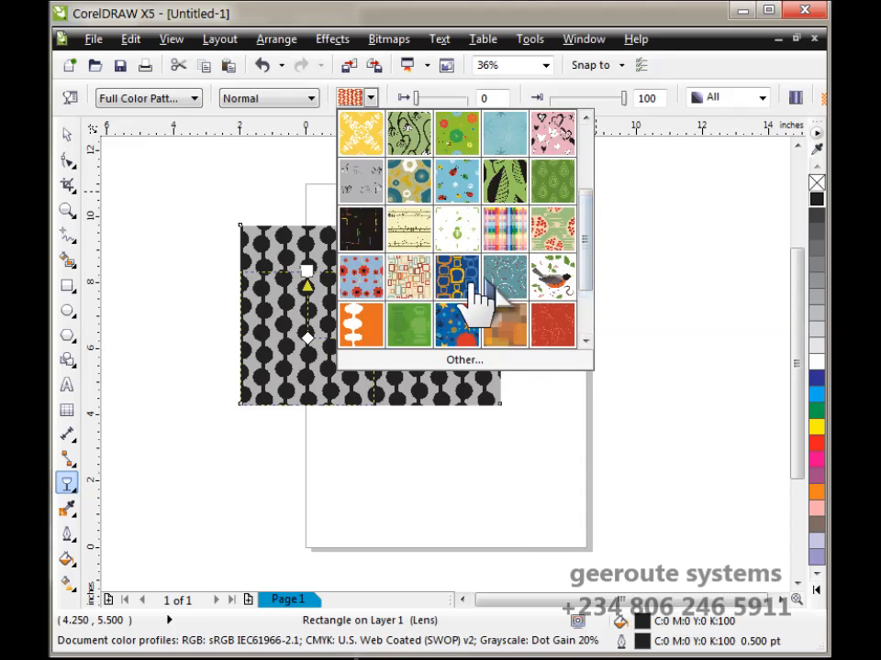
left_click(417, 275)
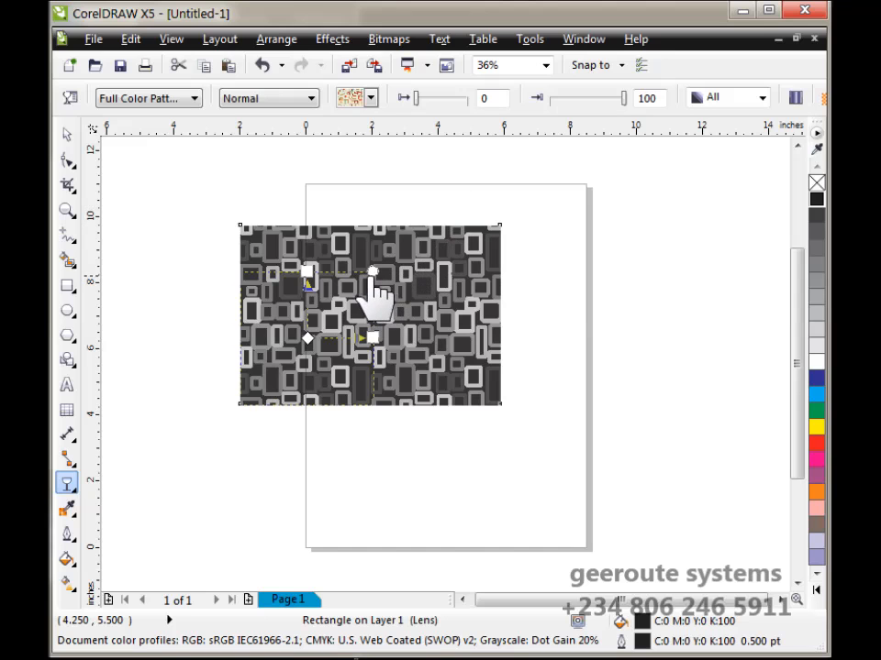
- Enlarge and slightly tilt the transparency pattern, with its centre shifted just right of the rectangle's middle
left_click_drag(372, 272, 592, 220)
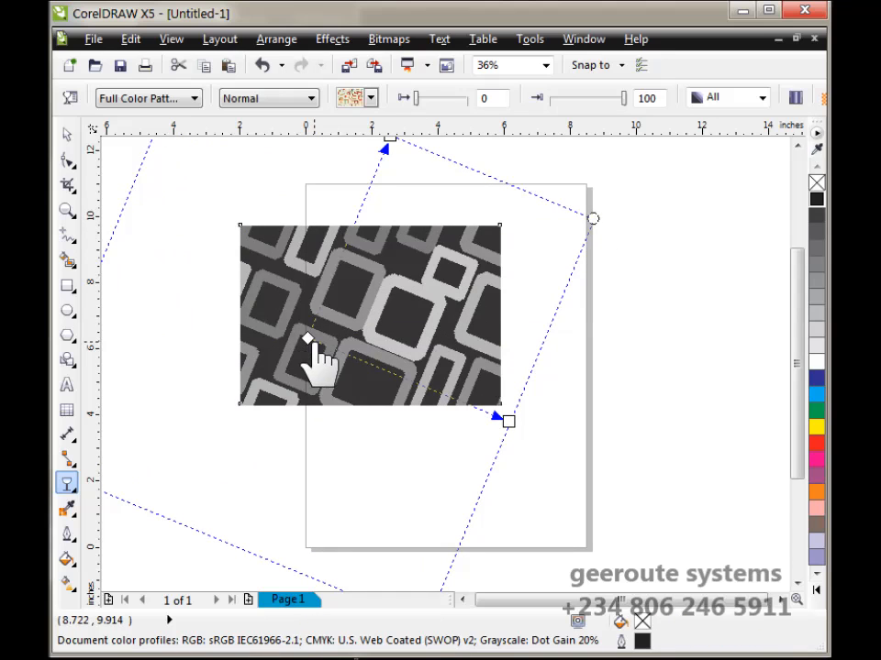
left_click_drag(308, 339, 402, 341)
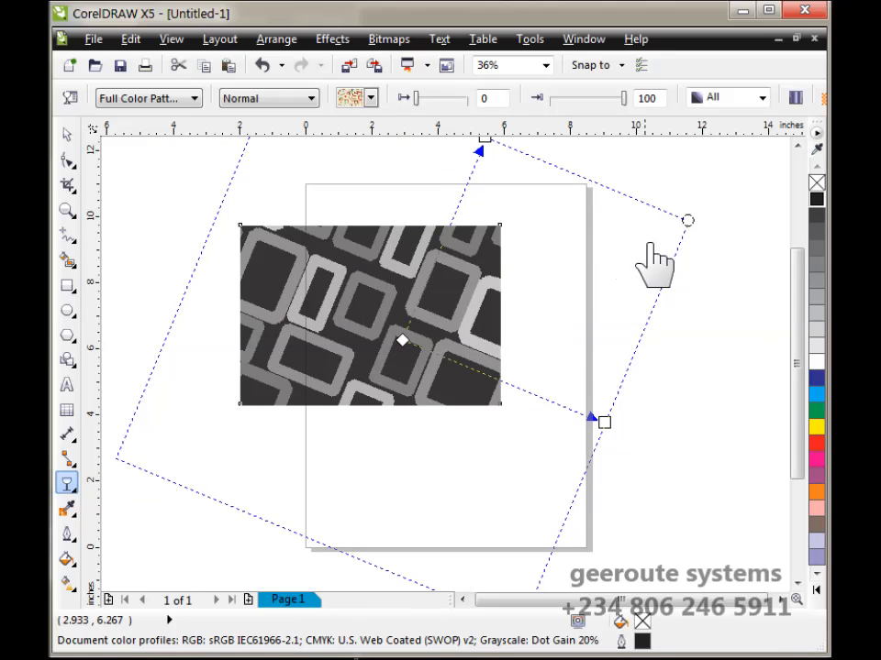
left_click_drag(688, 221, 684, 157)
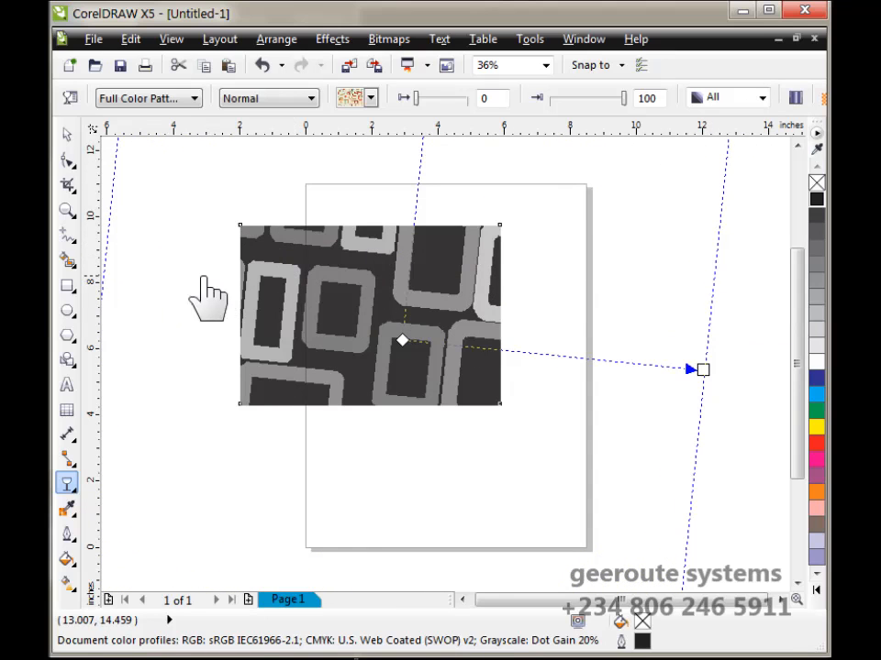
- Set the pattern's starting transparency to 0 and its ending transparency to 17 for a faint effect
left_click(438, 100)
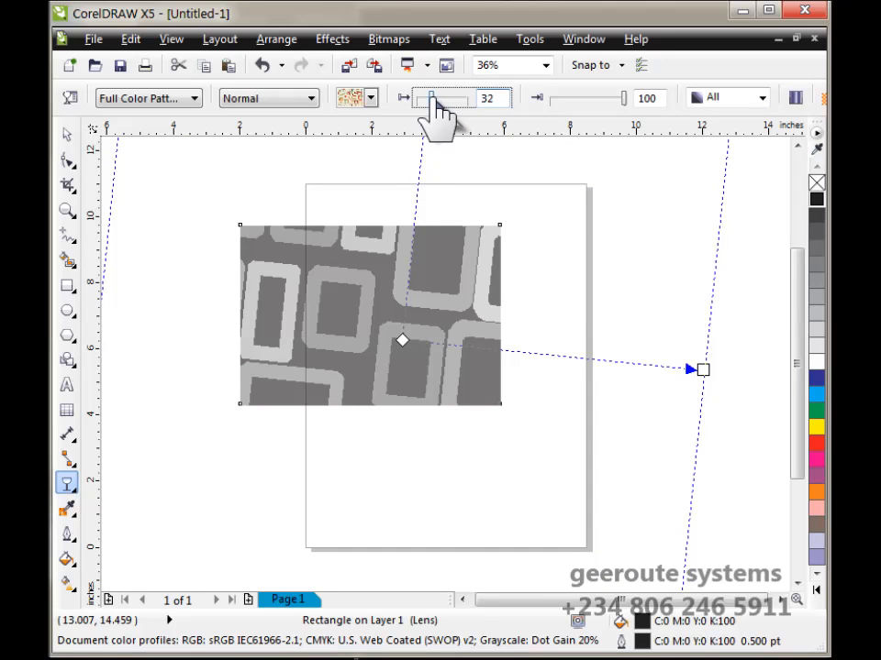
left_click_drag(438, 101, 415, 101)
left_click_drag(623, 99, 575, 101)
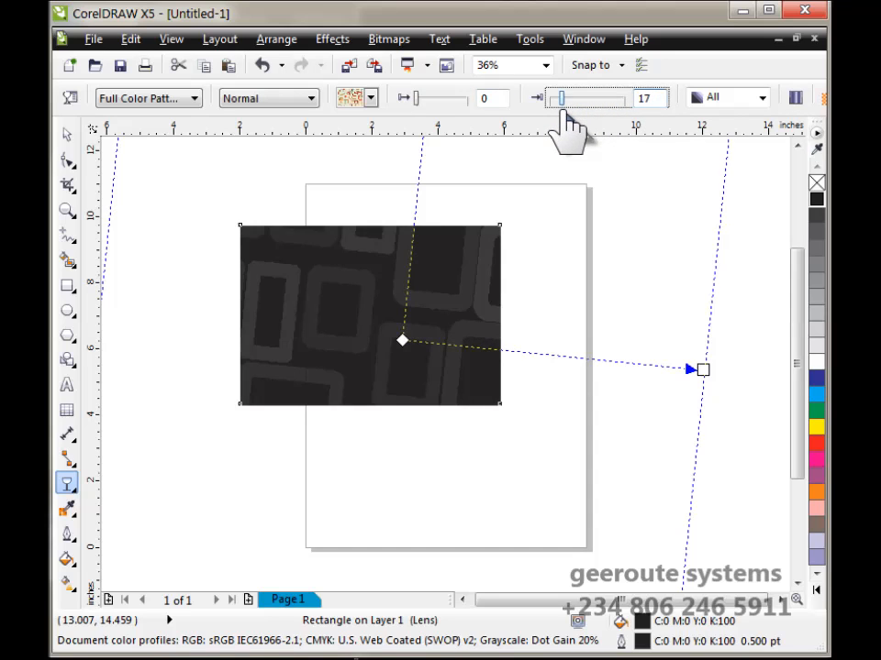
left_click(66, 134)
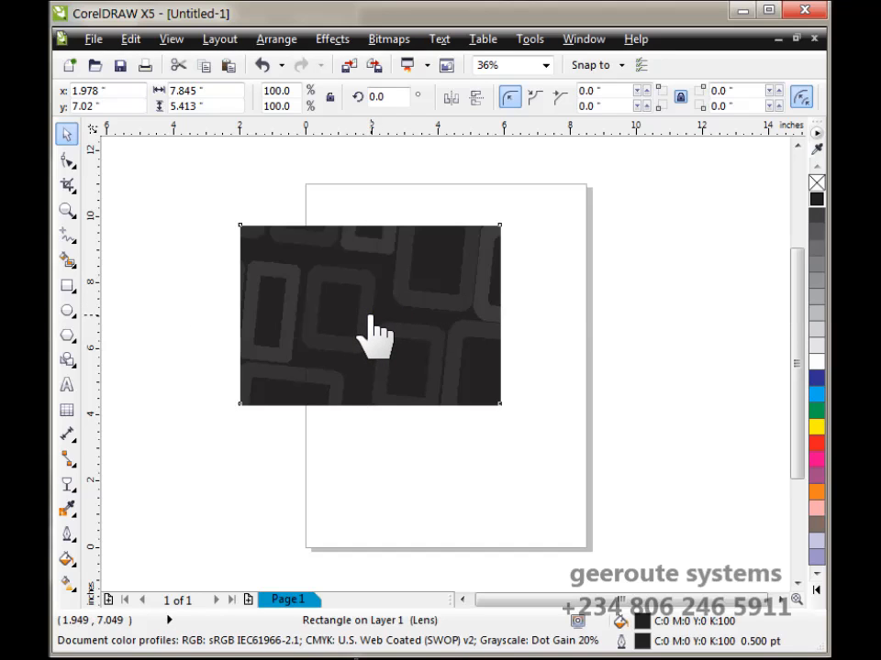
- Duplicate the patterned rectangle with copy and paste, and place the copy beside the original on its right
left_click_drag(375, 318, 350, 316)
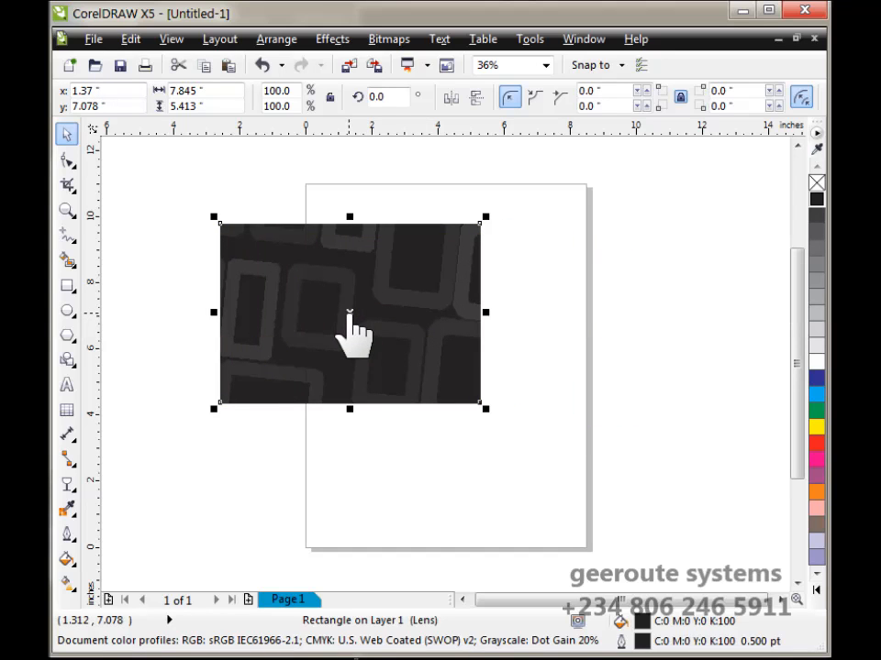
right_click(349, 317)
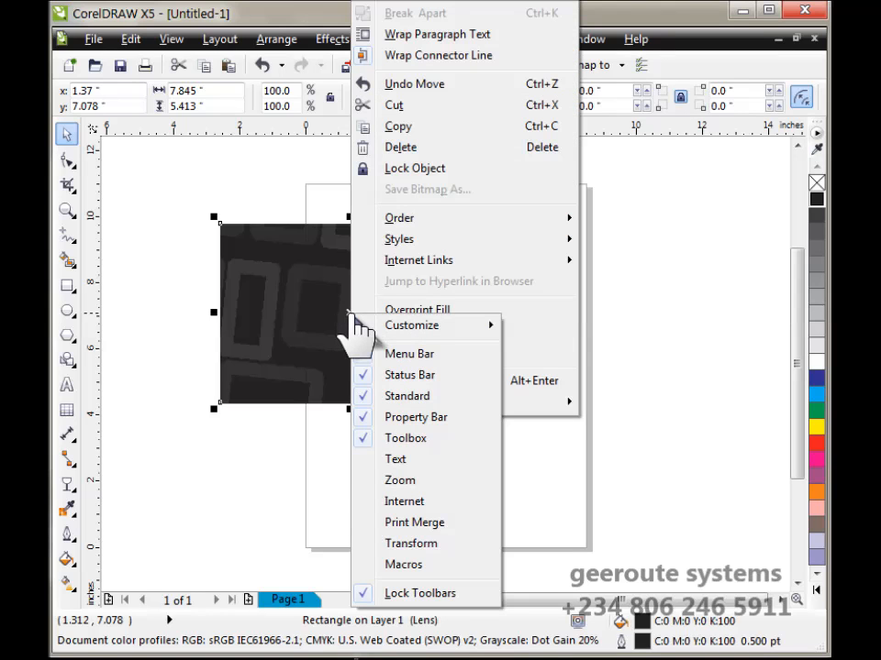
left_click(397, 127)
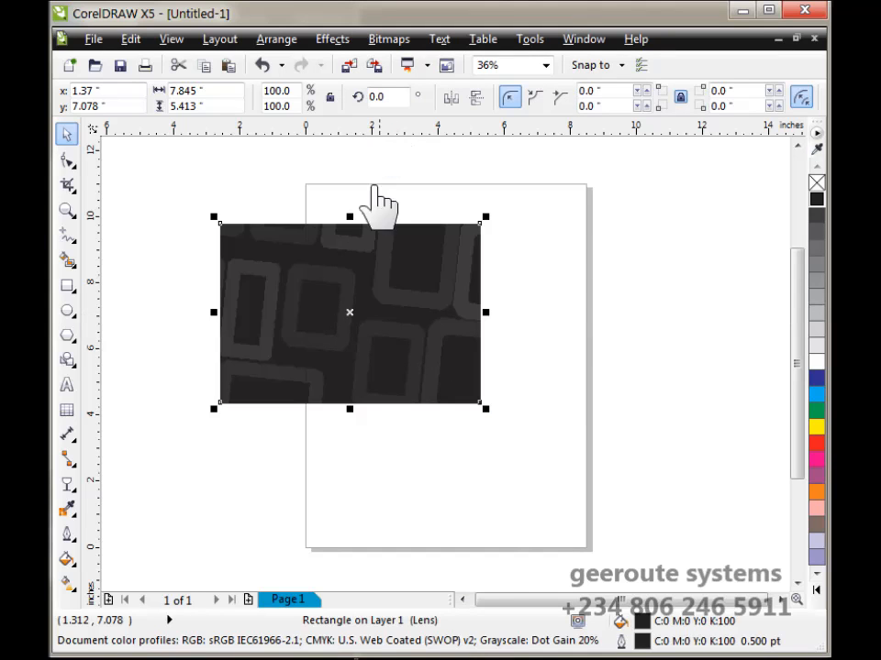
right_click(511, 267)
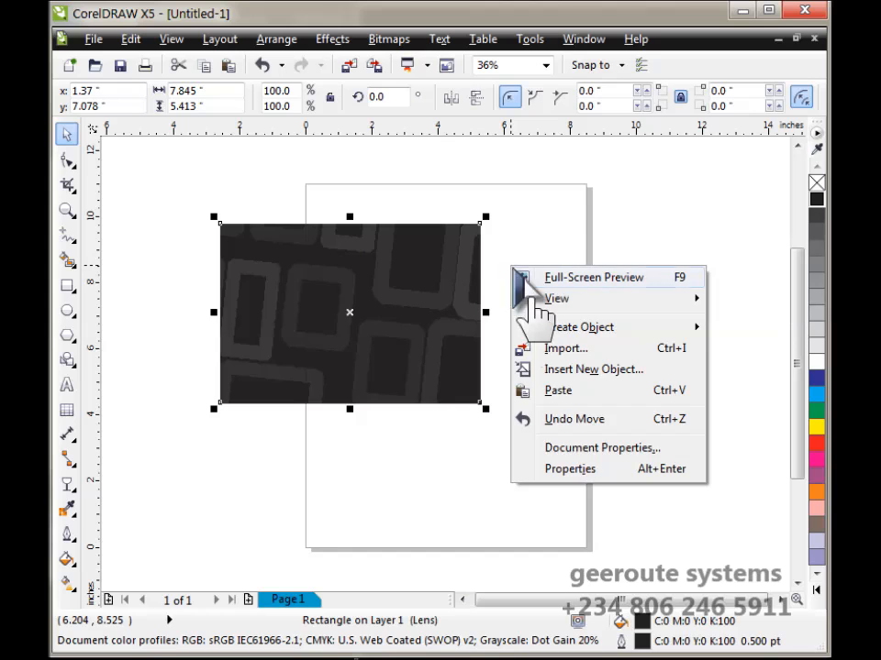
left_click(558, 391)
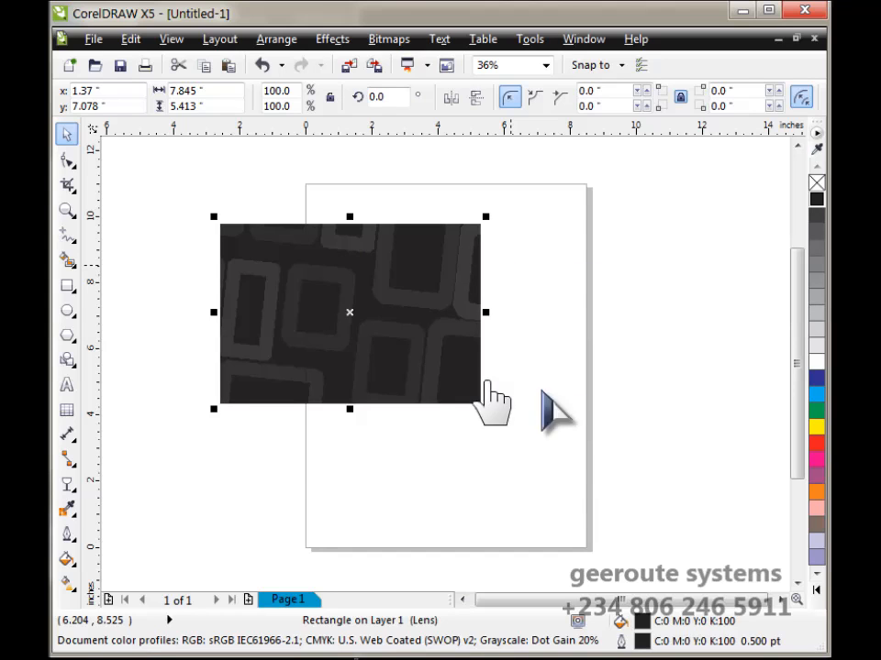
left_click_drag(351, 326, 600, 323)
left_click_drag(531, 347, 277, 319)
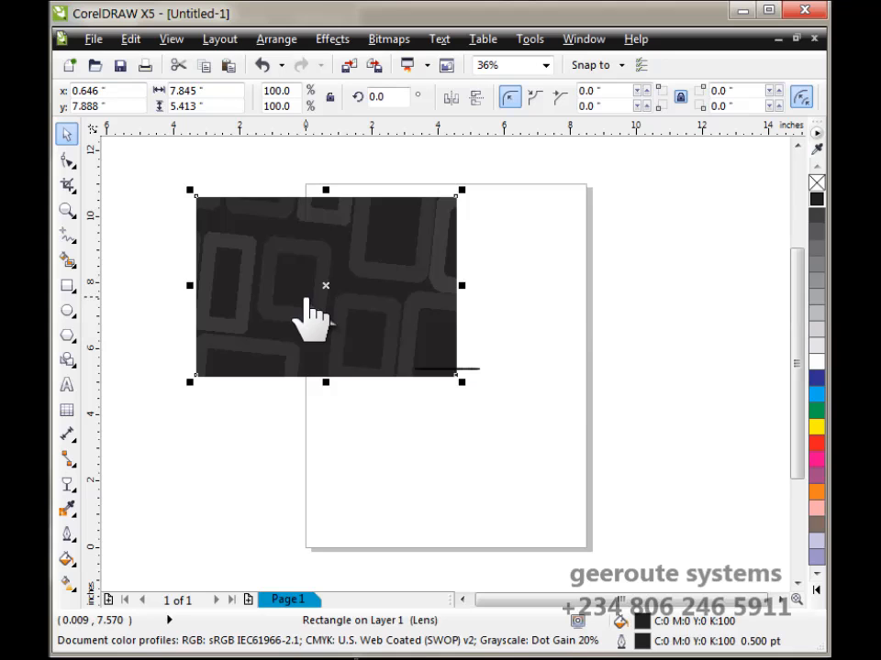
left_click_drag(328, 310, 597, 303)
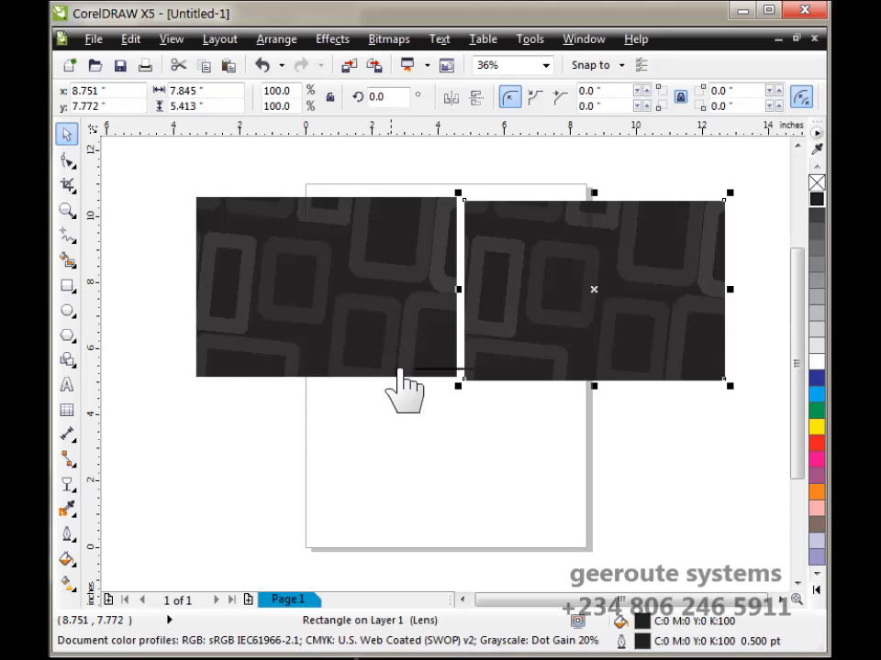
left_click(418, 409)
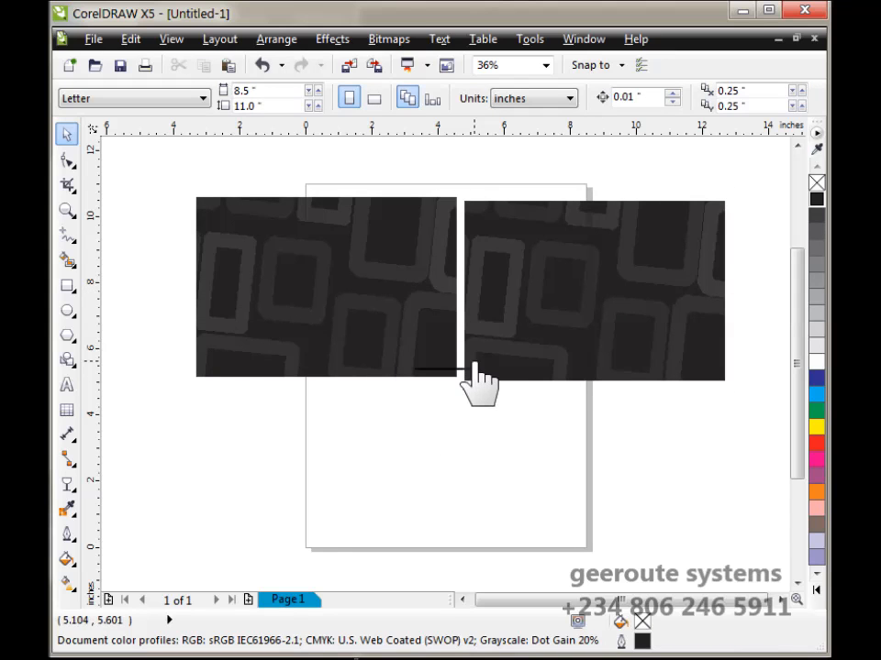
left_click(373, 312)
left_click(508, 328)
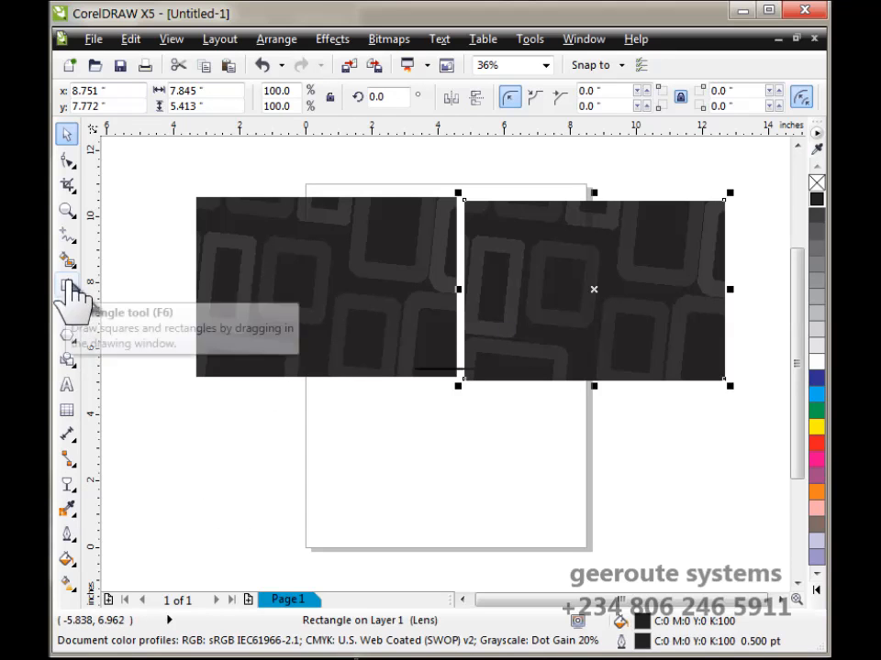
- Add the artistic text "geeroute systems", enlarge it to about 55 pt and place it across the middle of the left rectangle
left_click(68, 386)
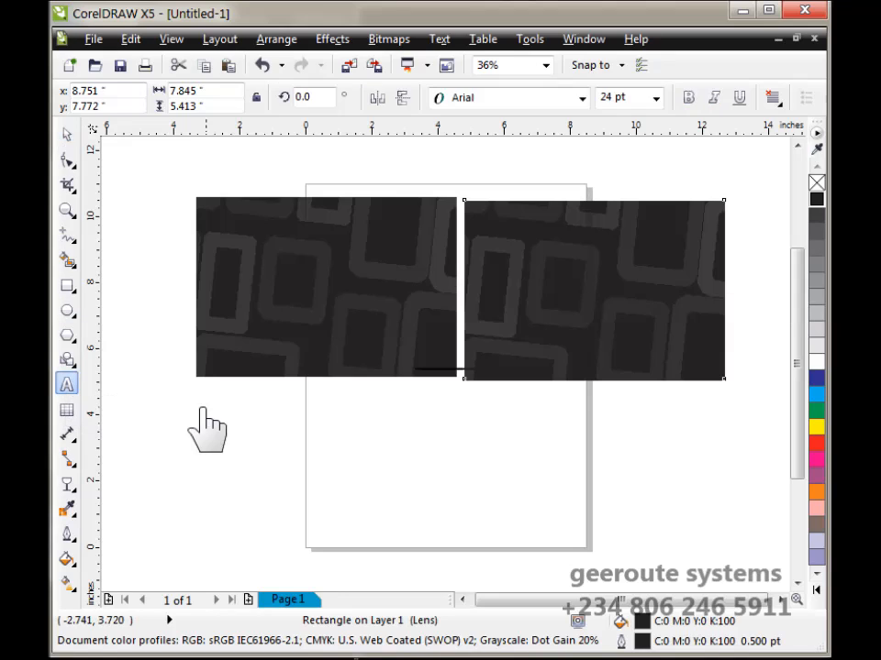
left_click(208, 445)
type("geeroute systems")
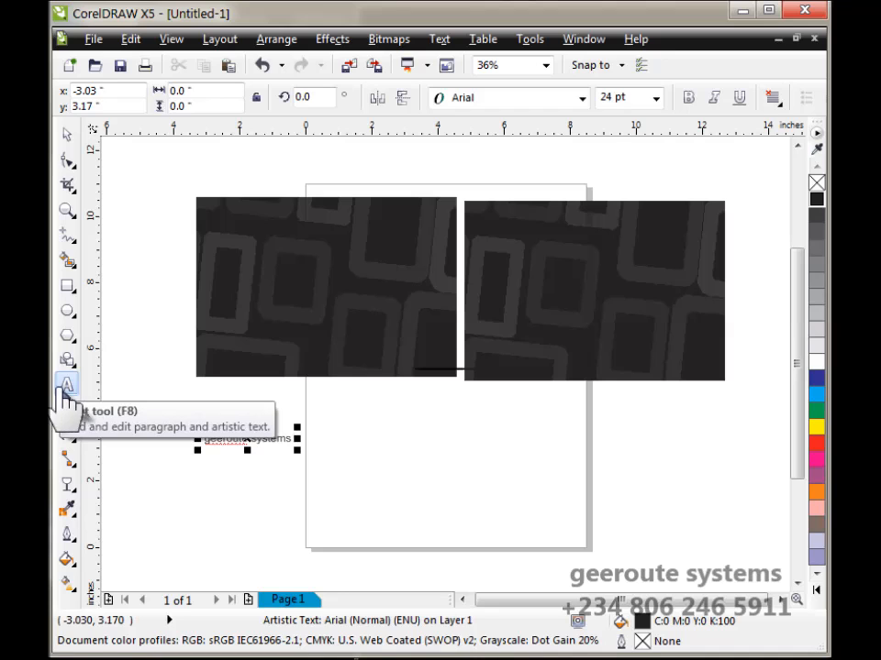
left_click(66, 136)
left_click_drag(297, 428, 413, 419)
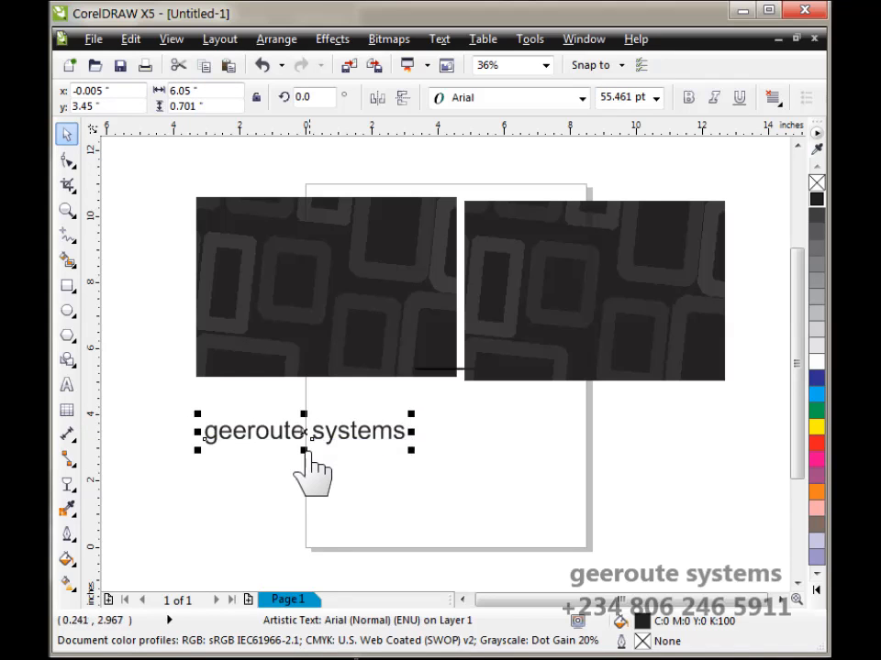
left_click_drag(310, 440, 330, 301)
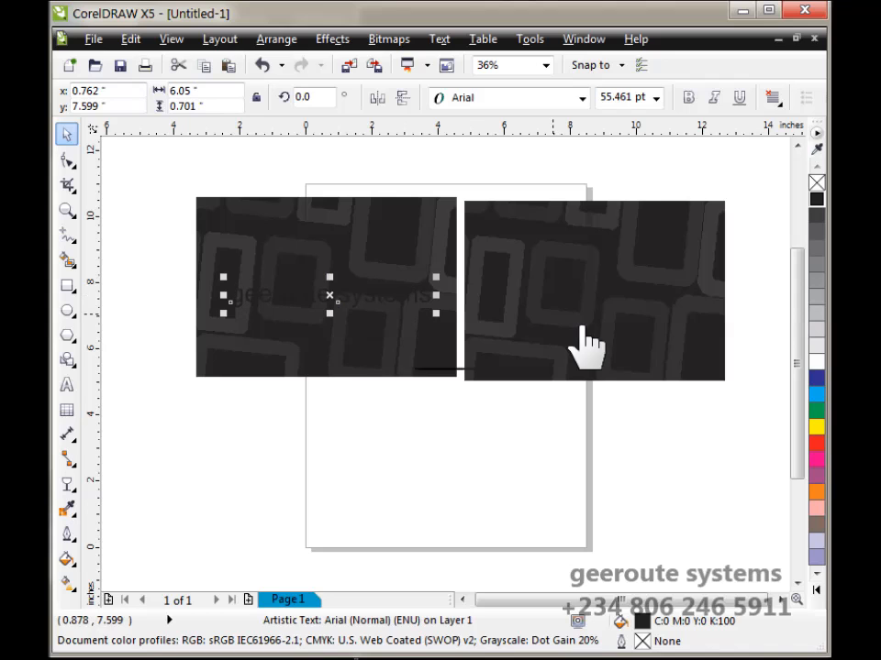
- Colour the "geeroute systems" text yellow after trying white
left_click(815, 429)
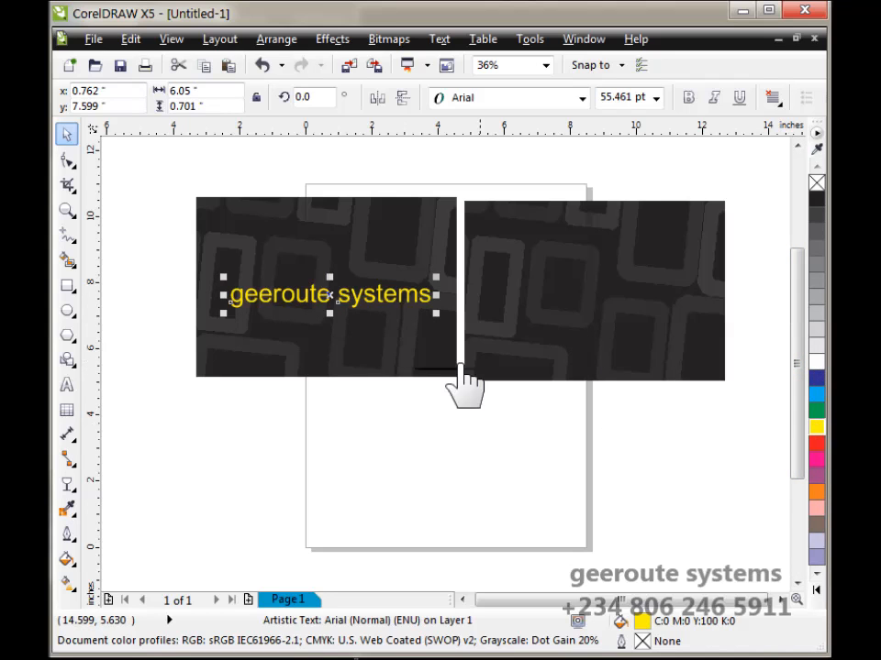
left_click(817, 371)
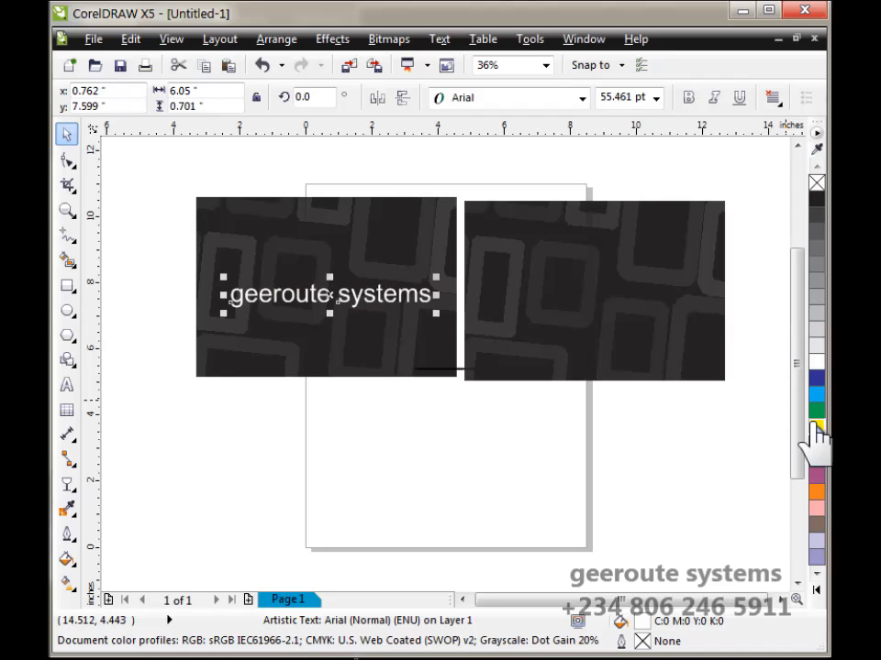
left_click(815, 426)
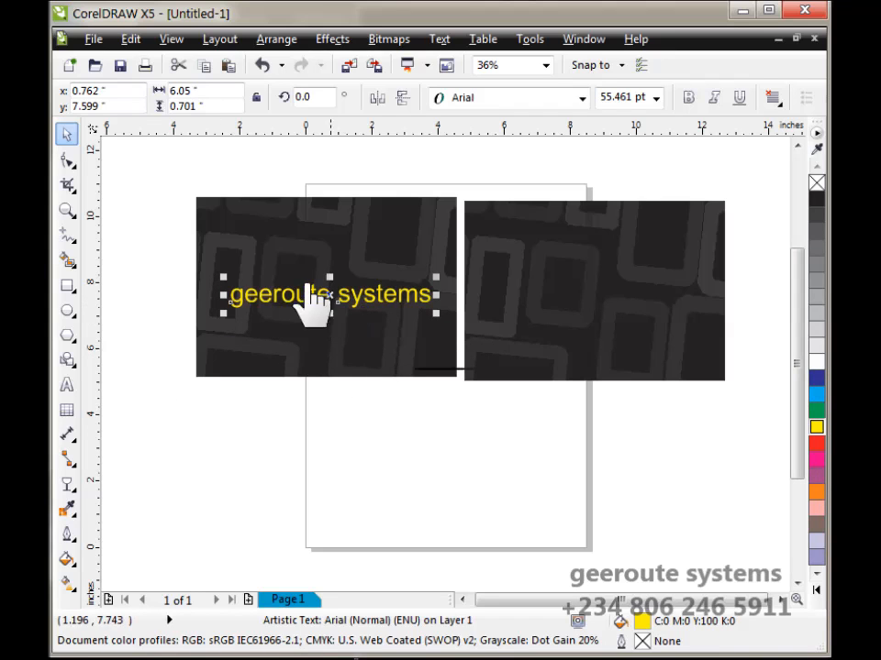
- Set the "geeroute systems" text in the Arial Black font
left_click(582, 103)
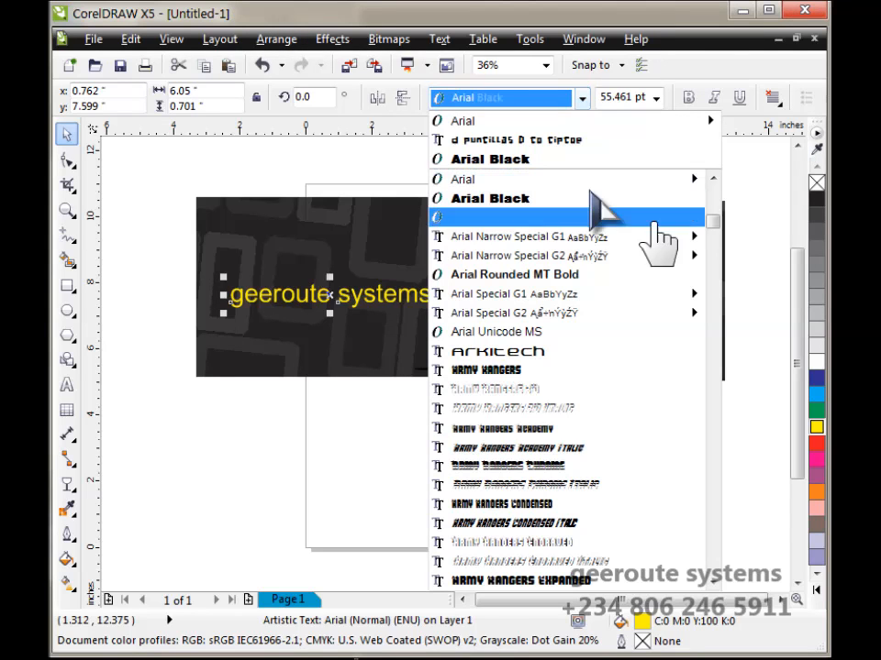
mouse_move(702, 220)
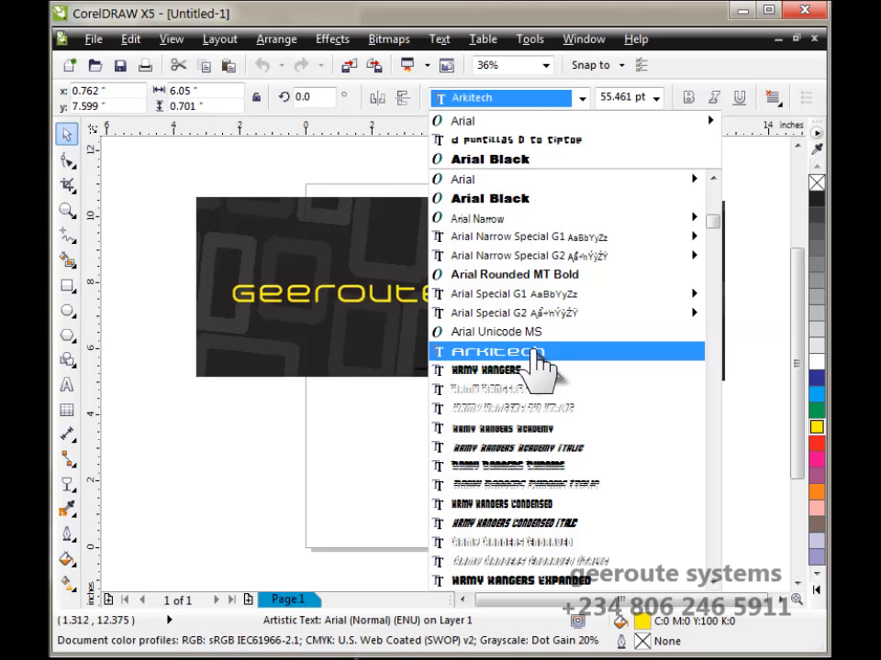
left_click(550, 213)
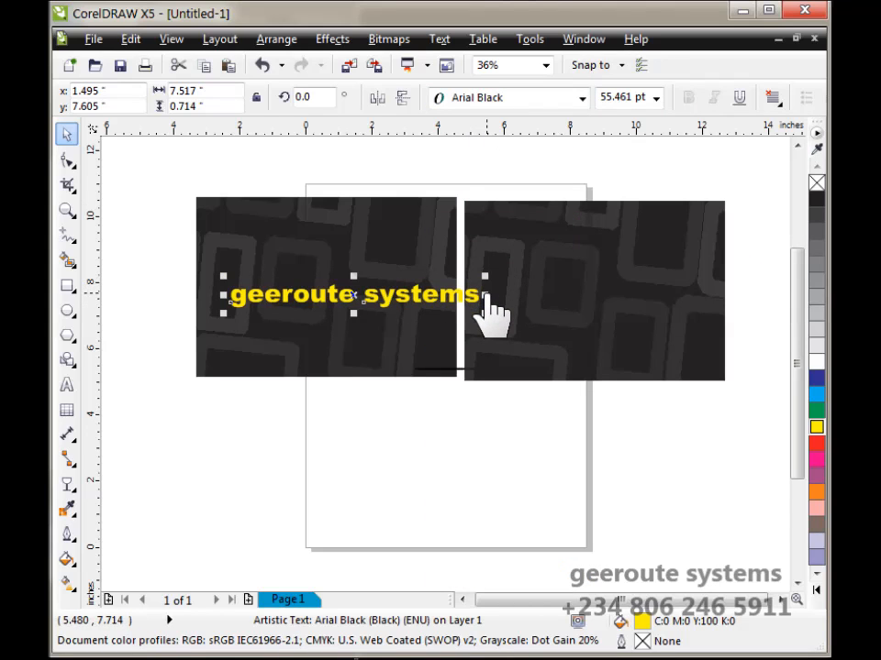
- Scale the "geeroute systems" text down to about 49 pt and centre it across the left rectangle
left_click_drag(411, 309, 384, 312)
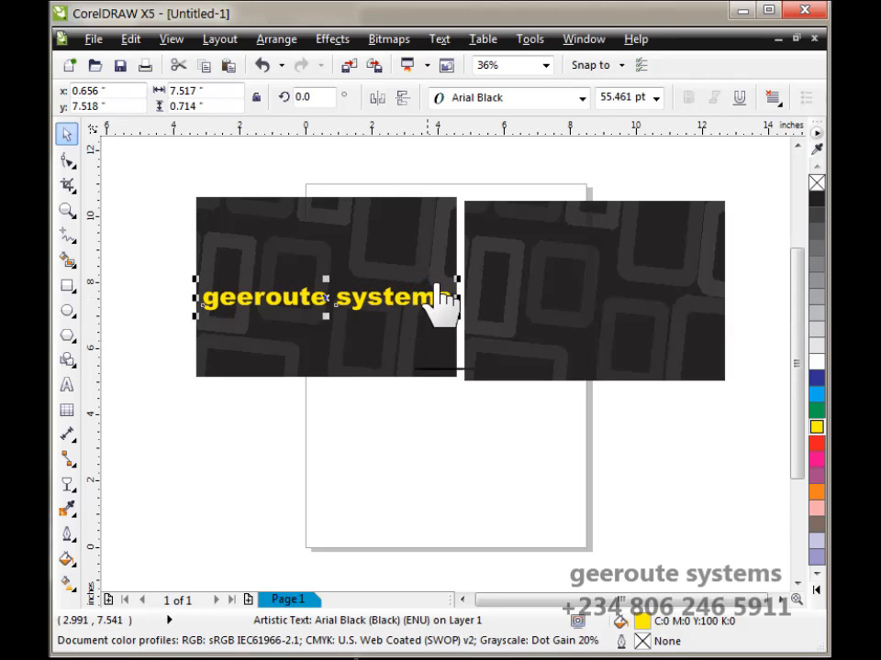
left_click_drag(453, 295, 430, 292)
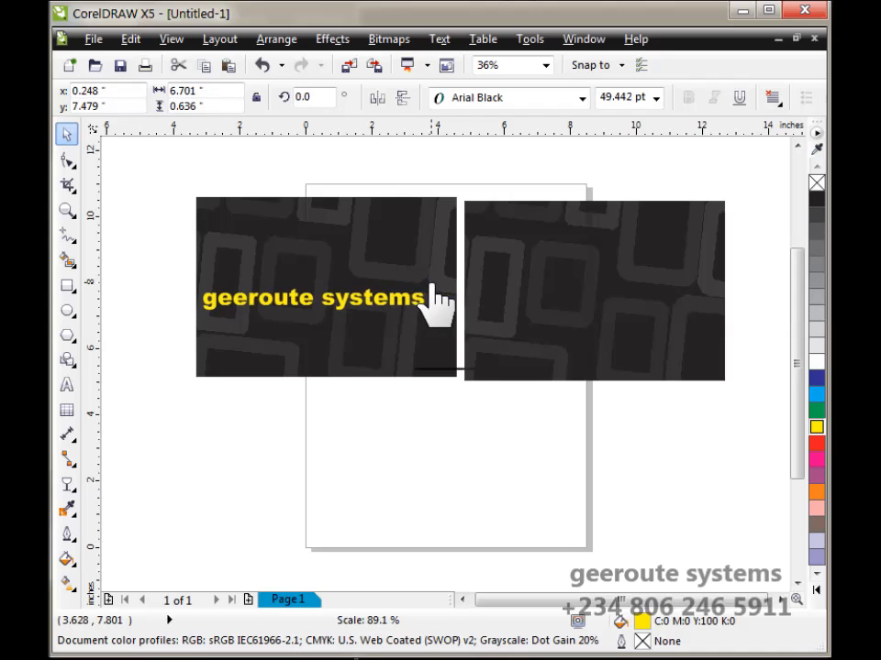
mouse_move(340, 324)
left_mouse_down()
mouse_move(365, 310)
mouse_move(354, 318)
left_mouse_up()
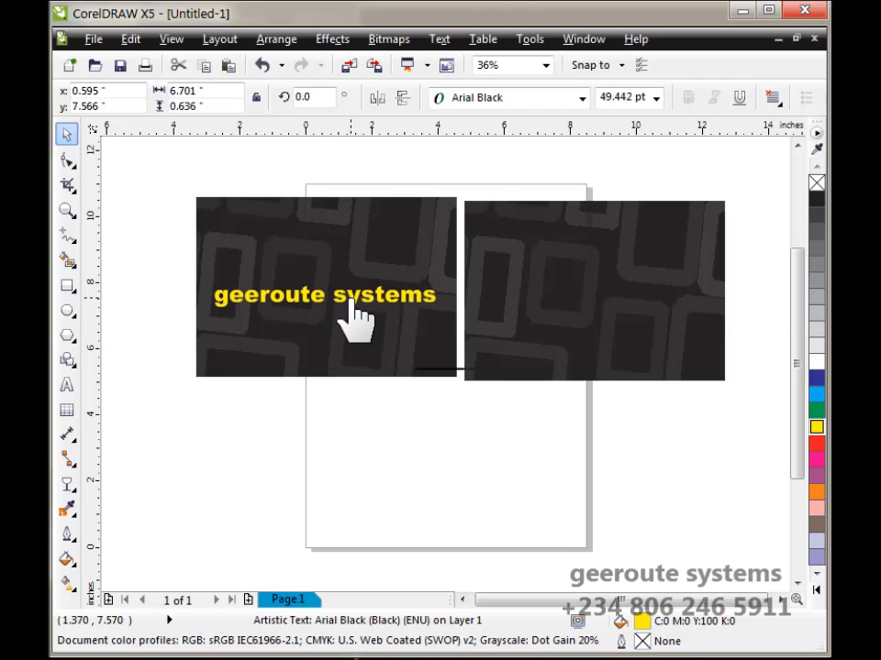
left_click(169, 295)
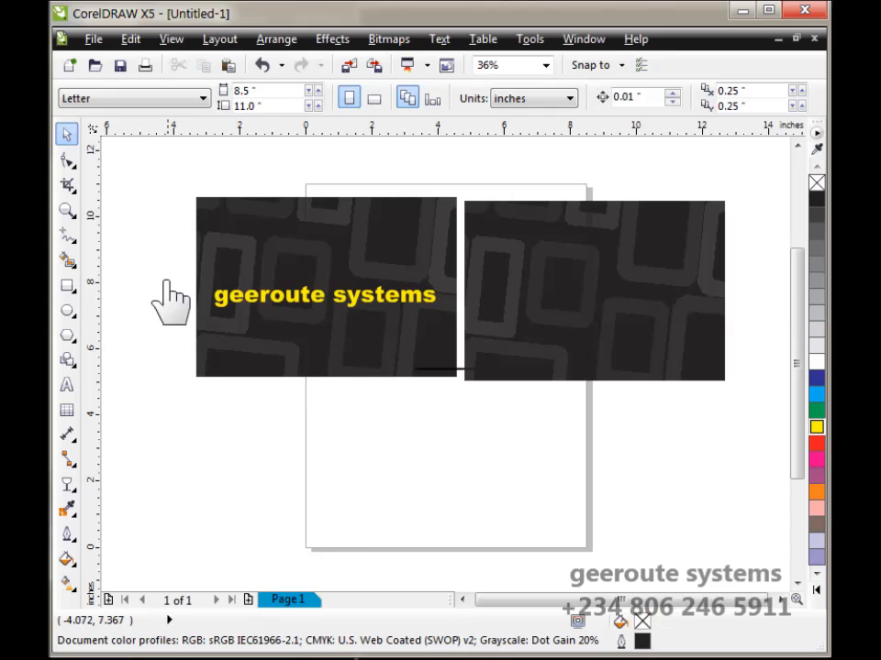
left_click(67, 235)
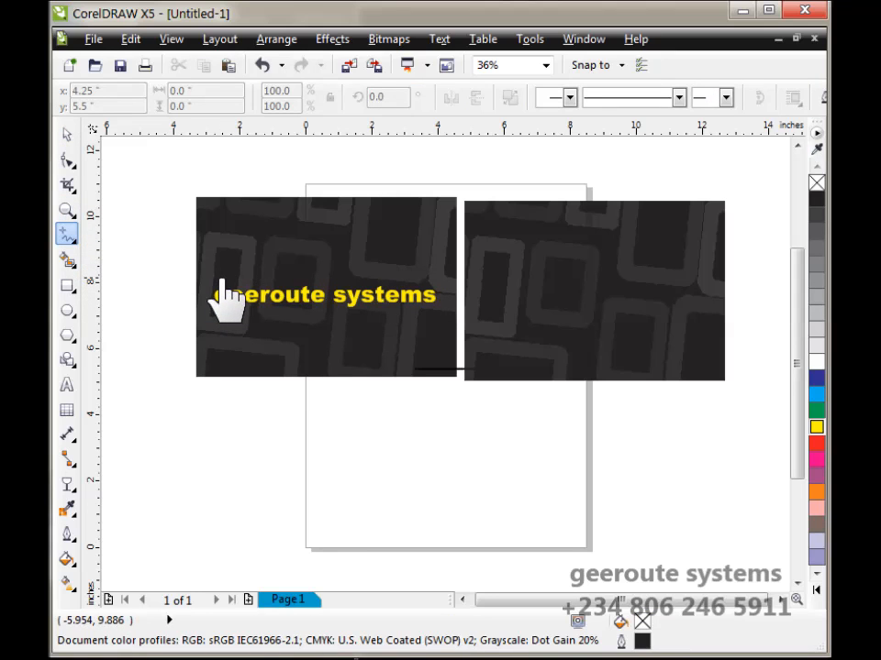
left_click_drag(209, 279, 318, 286)
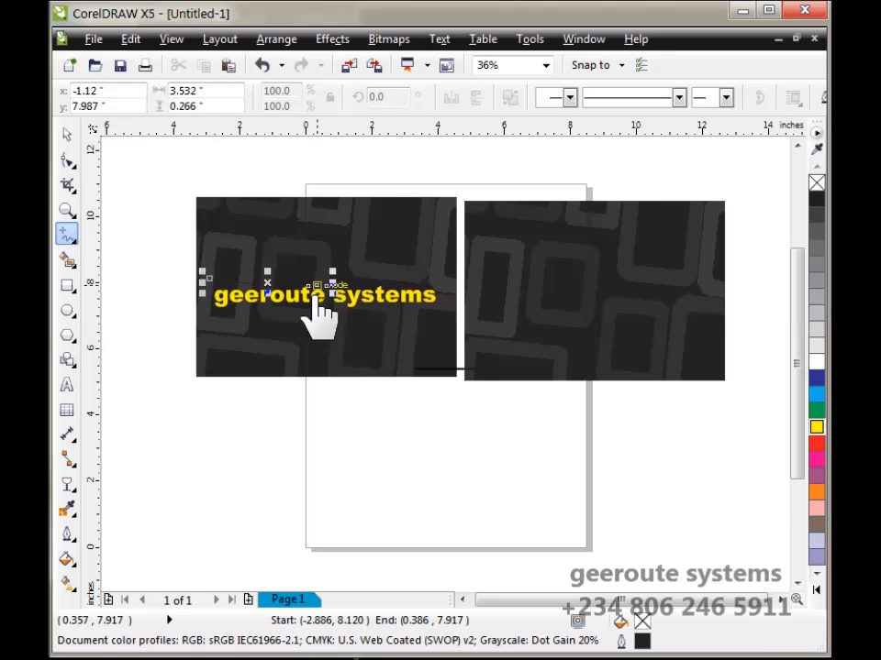
key("Delete")
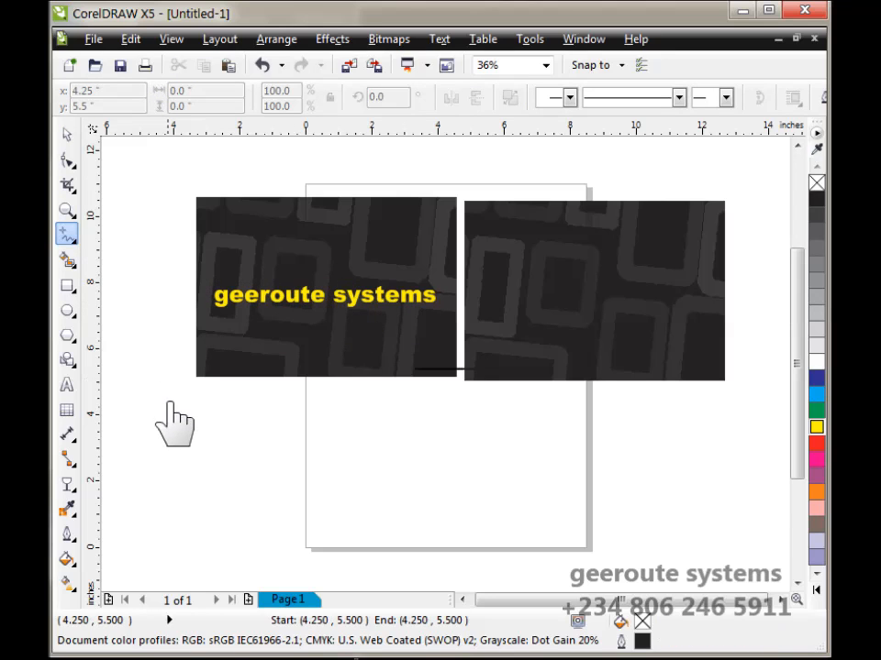
- Draw a straight horizontal line about 4.2 inches long below the left rectangle and give it a 4 pt outline
left_click(166, 411)
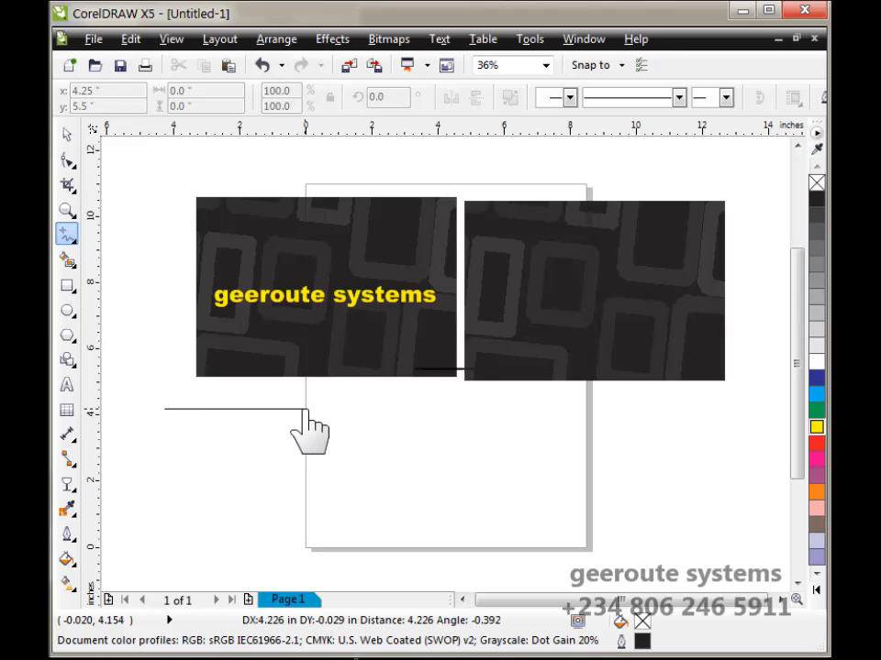
left_click(308, 410)
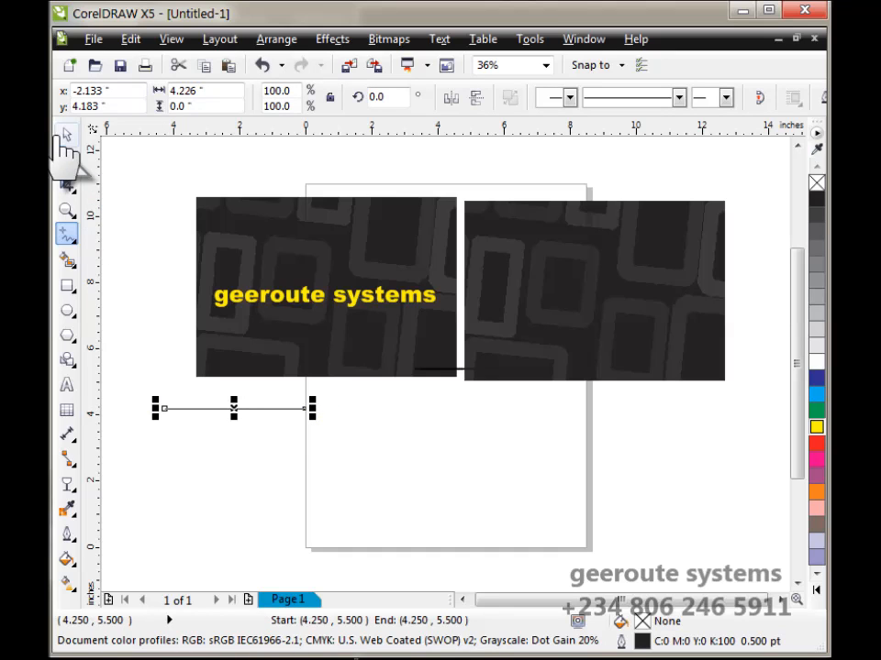
left_click(67, 134)
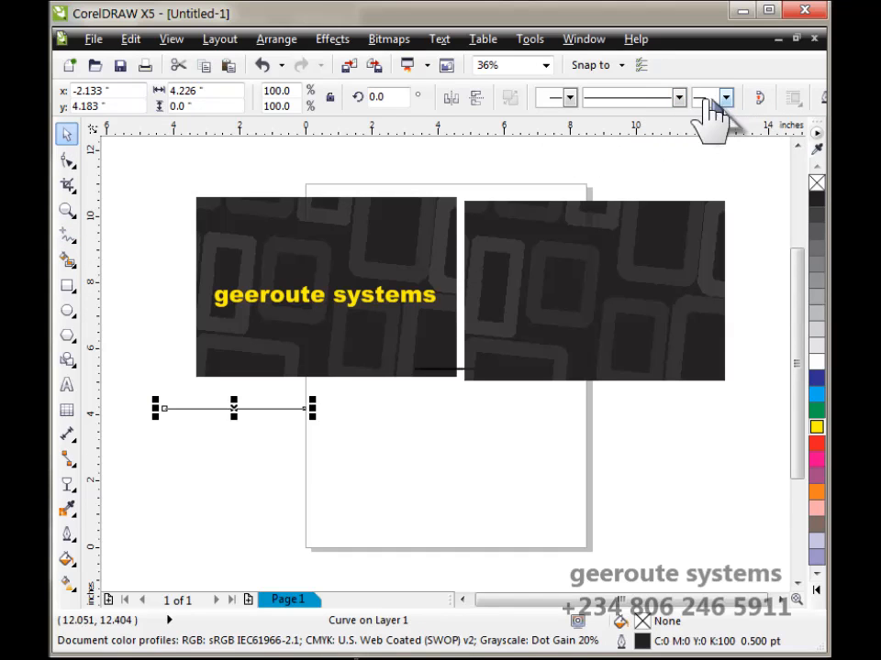
left_click(78, 543)
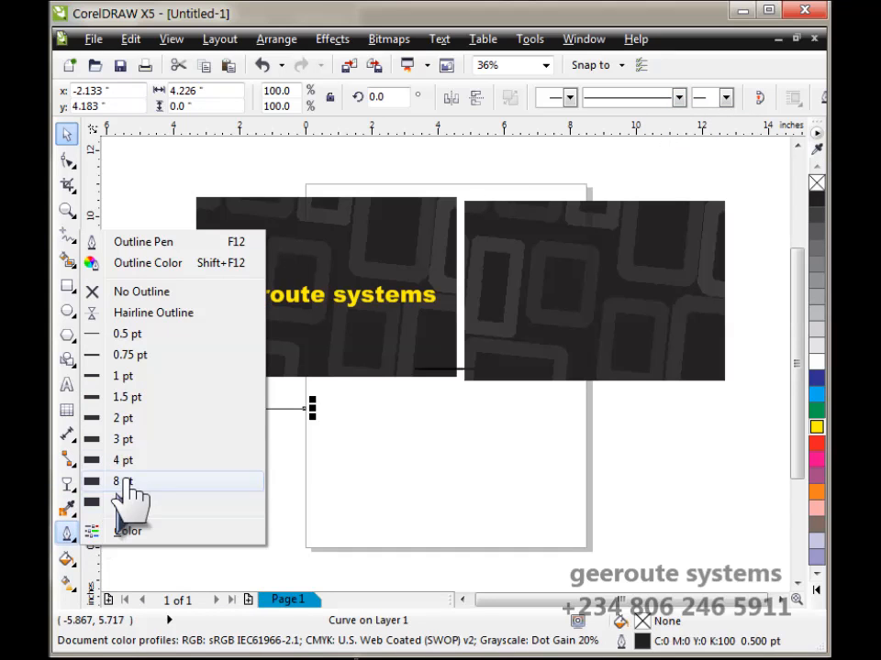
left_click(138, 398)
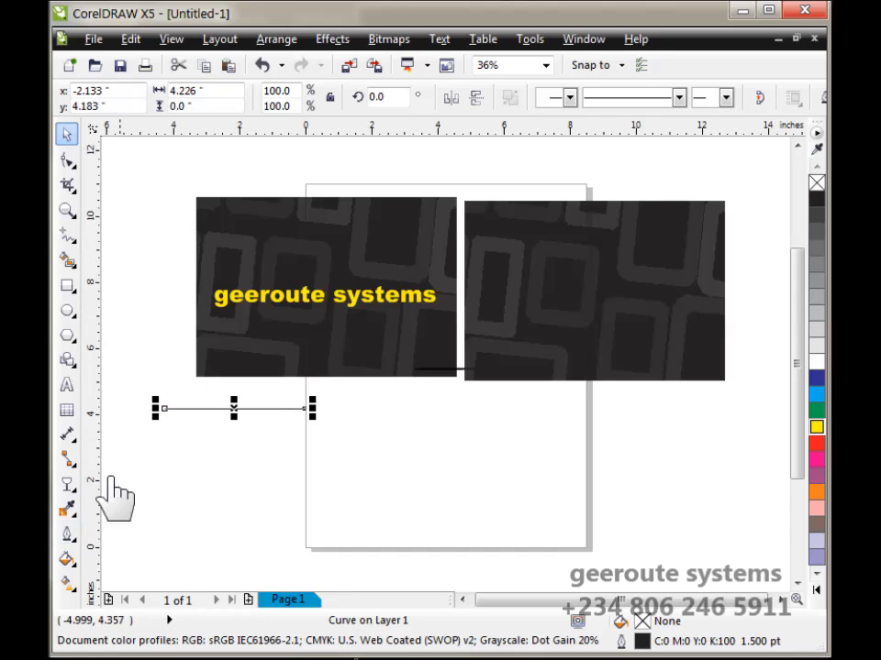
left_click(74, 539)
left_click(125, 460)
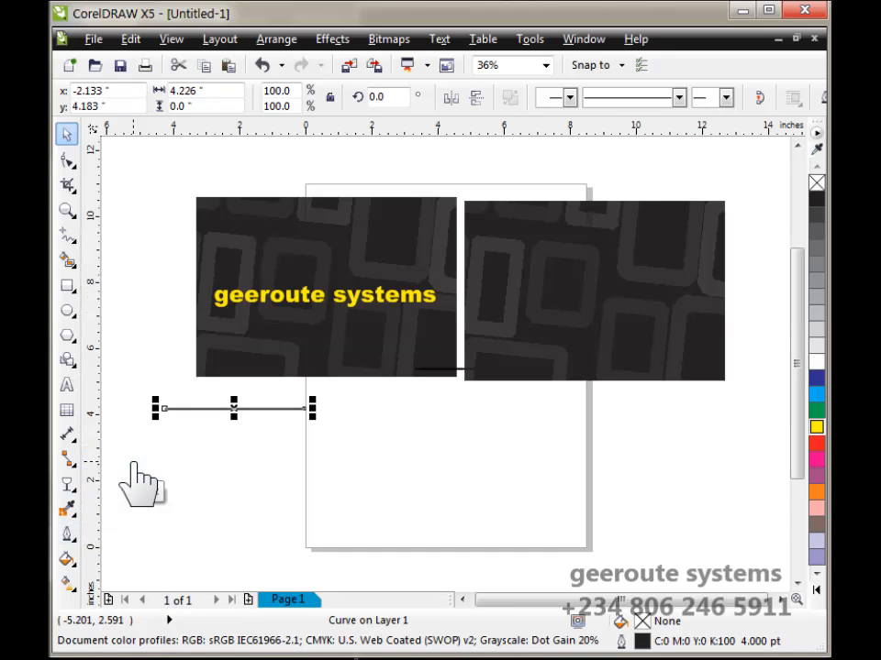
- Place the line in yellow above the first part of the company name and put a copy beneath its last part
left_click_drag(235, 413, 272, 287)
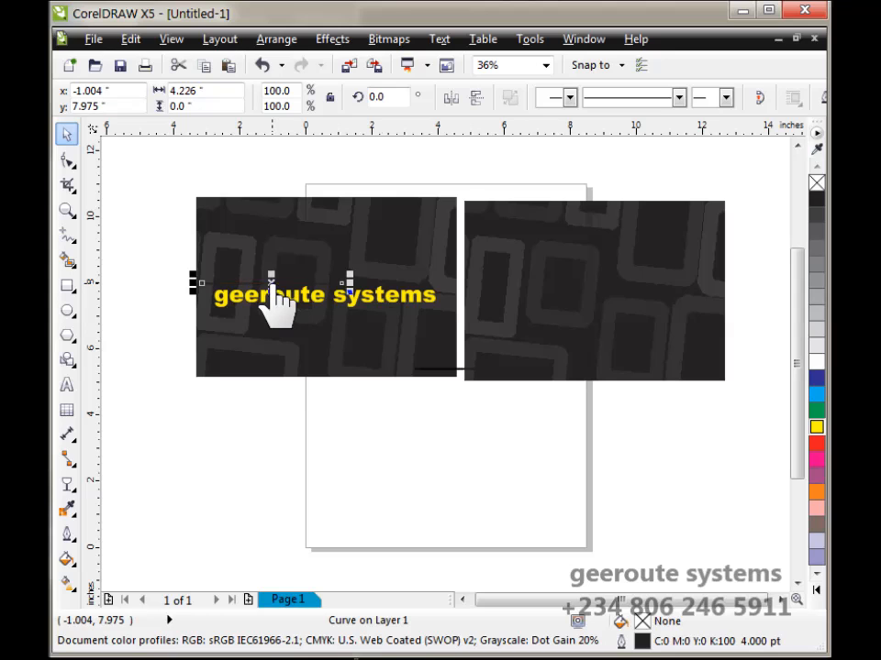
right_click(812, 429)
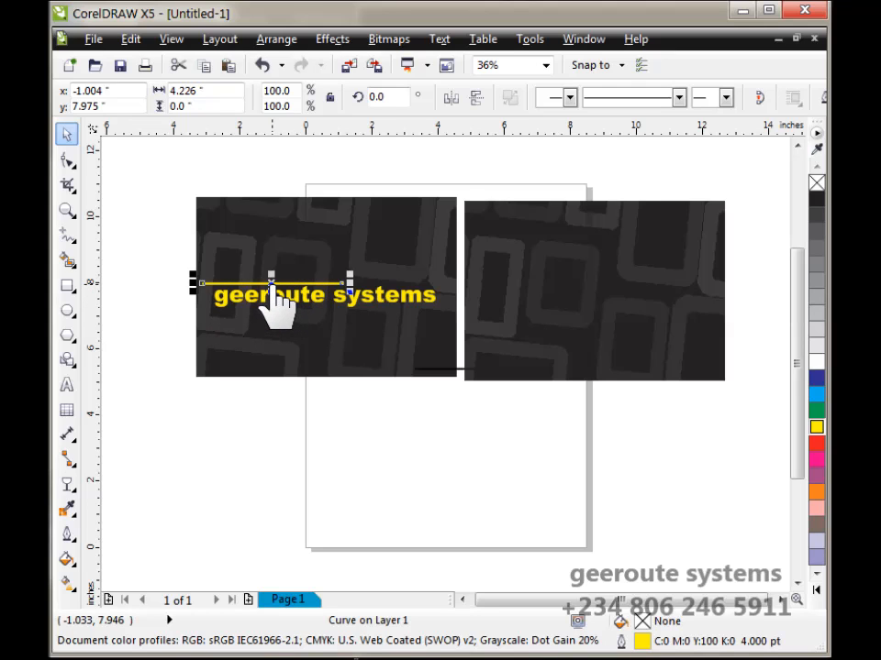
left_click_drag(273, 287, 376, 318)
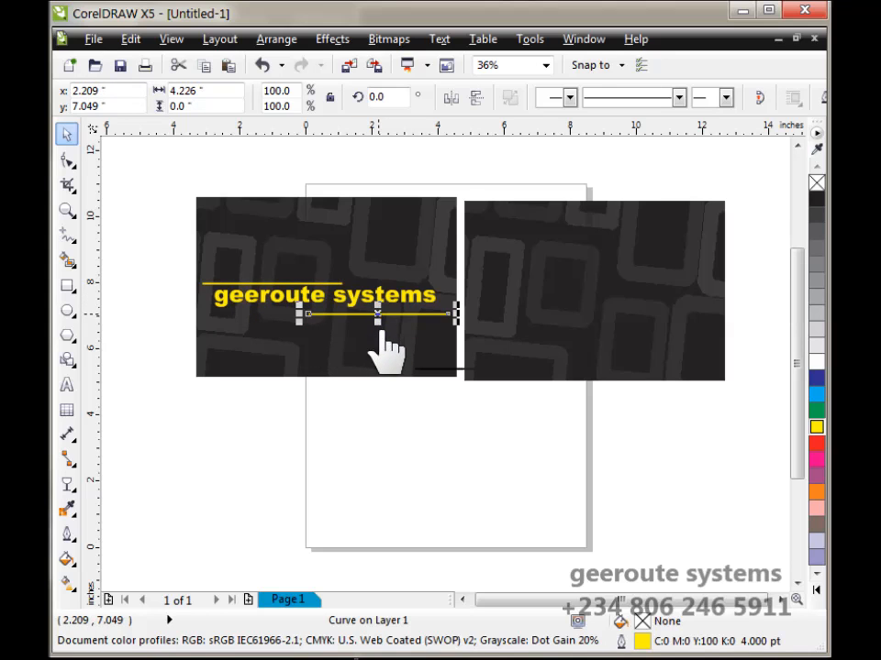
left_click(394, 440)
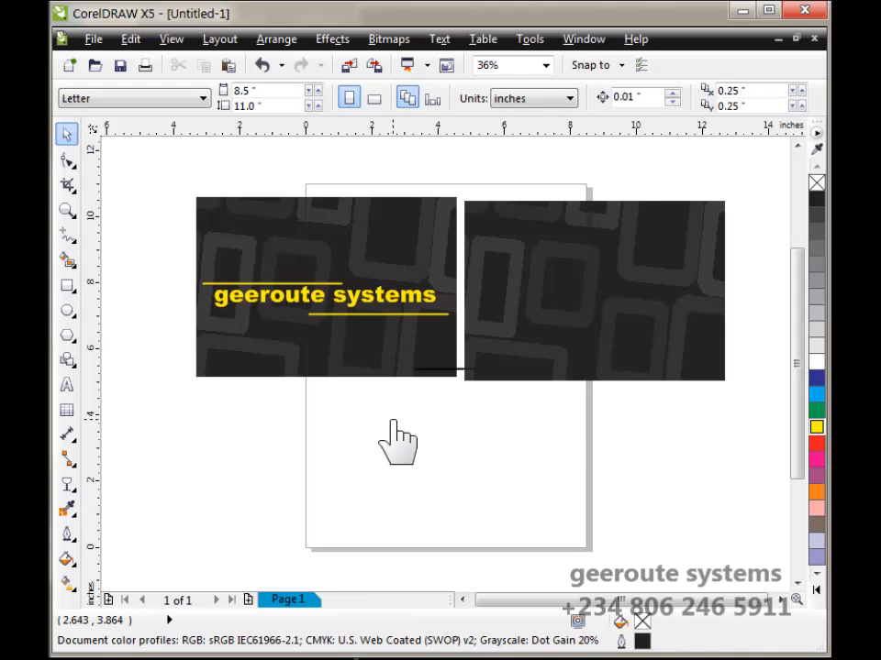
- Add the artistic text "freelance geeks" in white and place it beneath the word "geeroute"
left_click(66, 385)
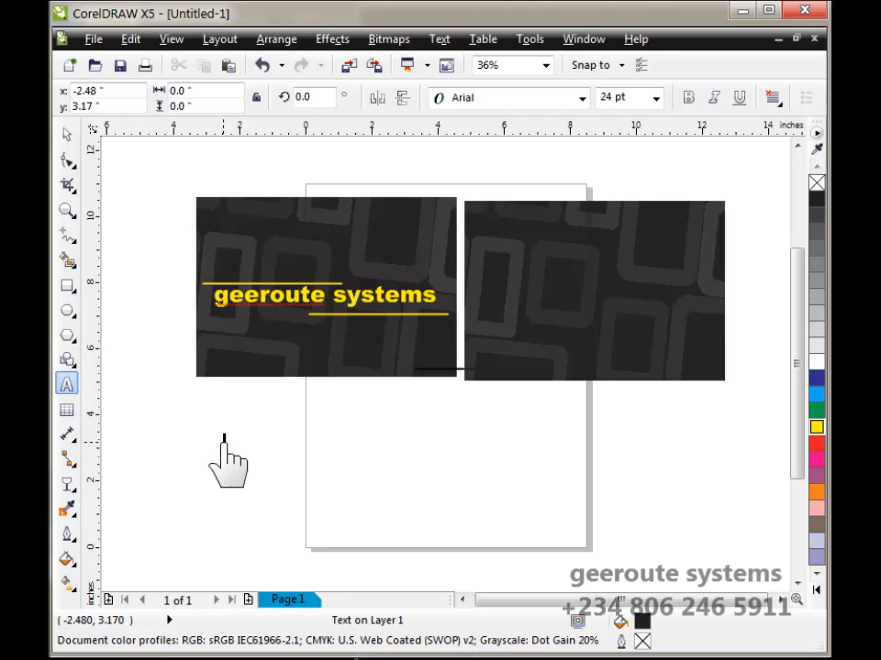
type("freelance geeks")
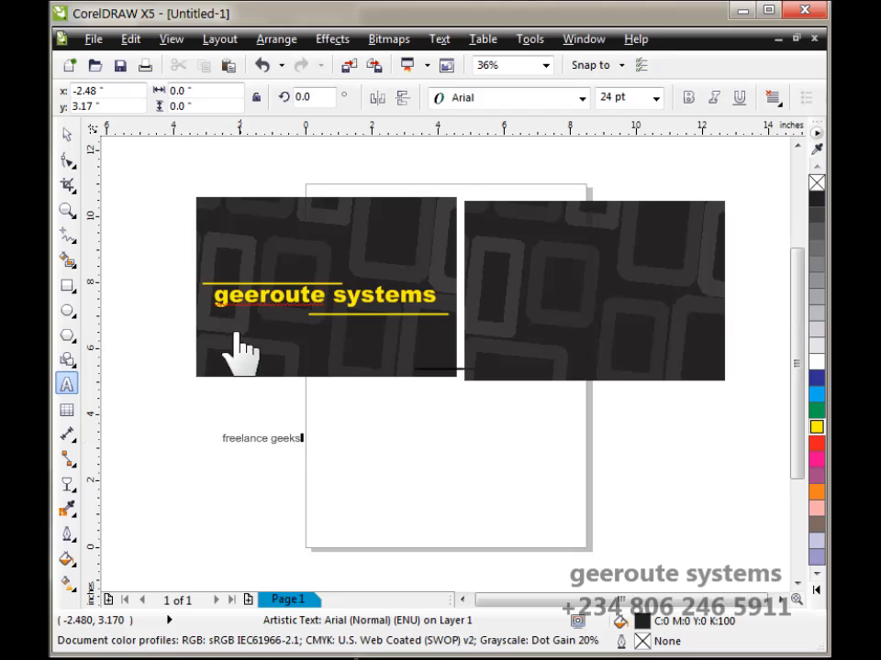
left_click(66, 135)
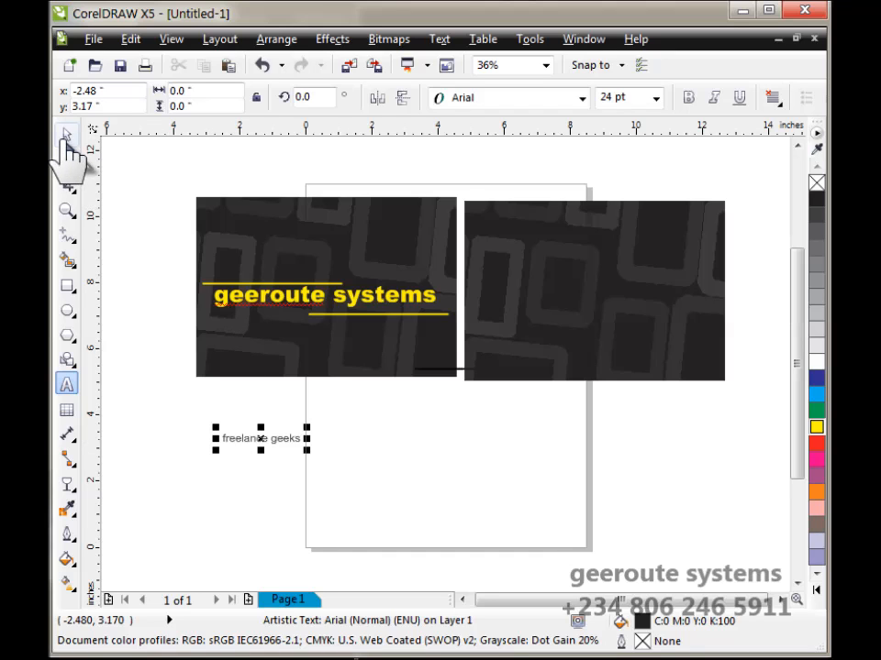
left_click_drag(258, 441, 261, 314)
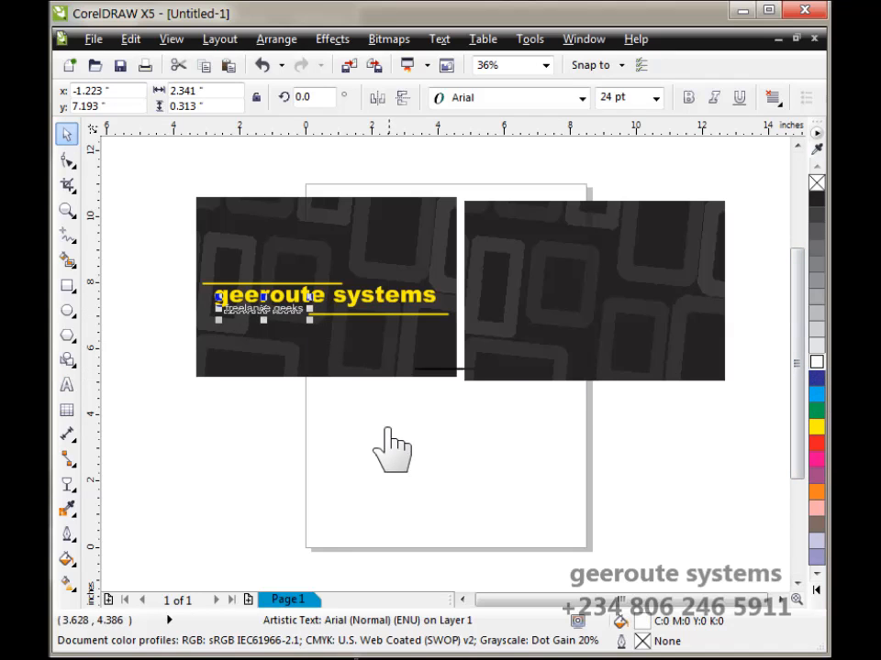
left_click(369, 448)
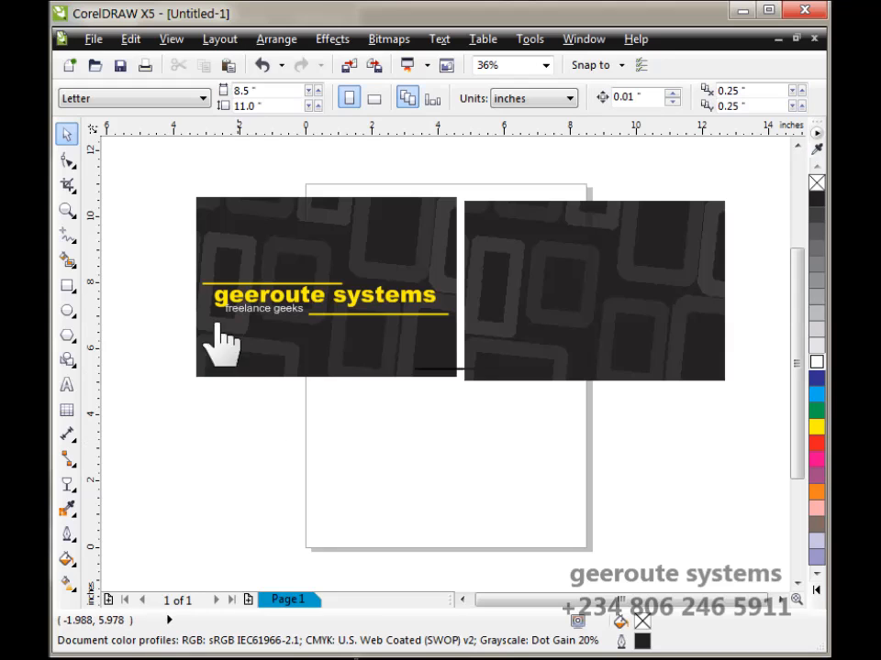
- Move the "freelance geeks" tagline slightly down, clear of the company name and level with the lower yellow line
left_click(68, 213)
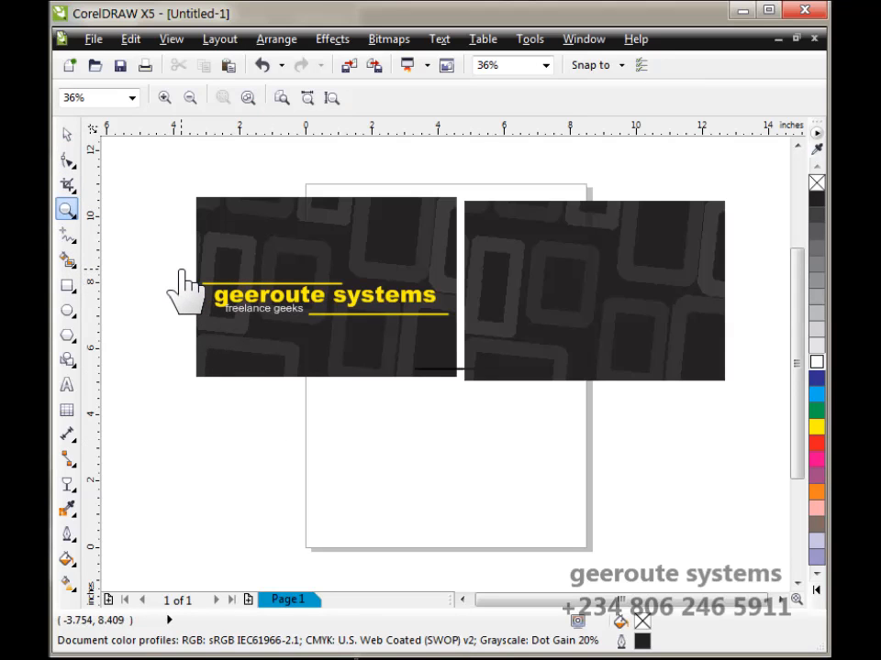
left_click_drag(180, 271, 363, 341)
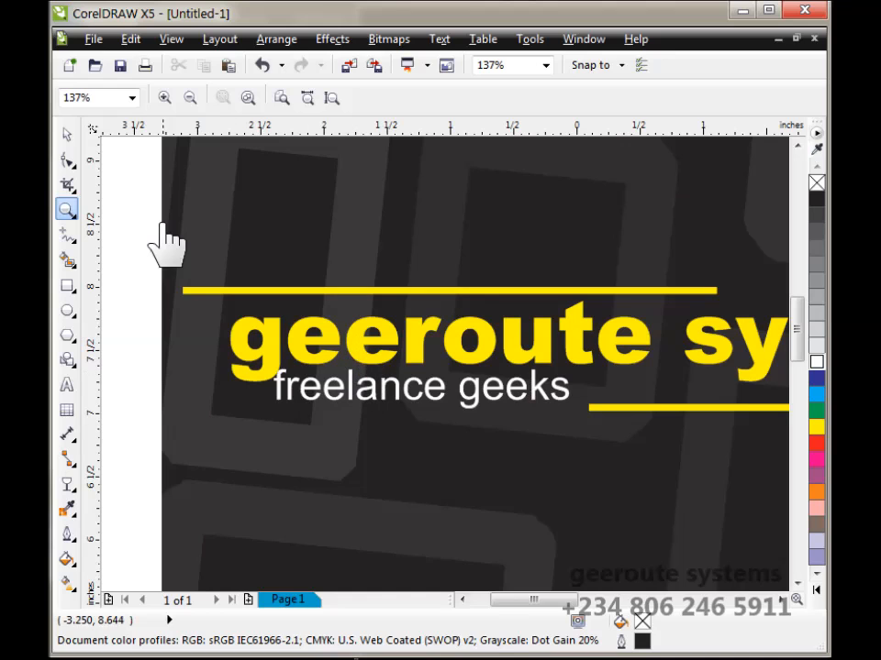
left_click(67, 135)
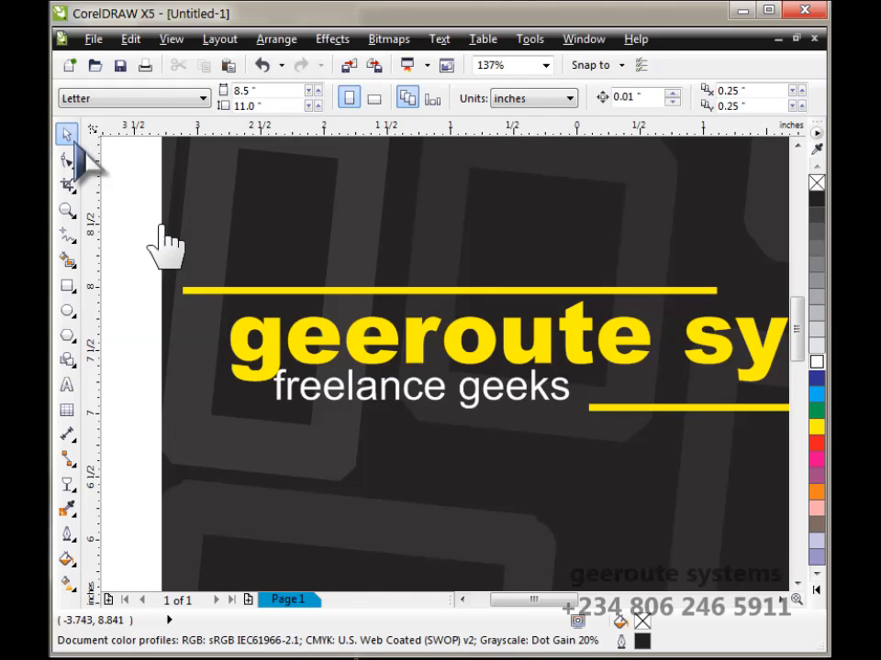
mouse_move(385, 400)
left_mouse_down()
mouse_move(379, 423)
mouse_move(385, 420)
left_mouse_up()
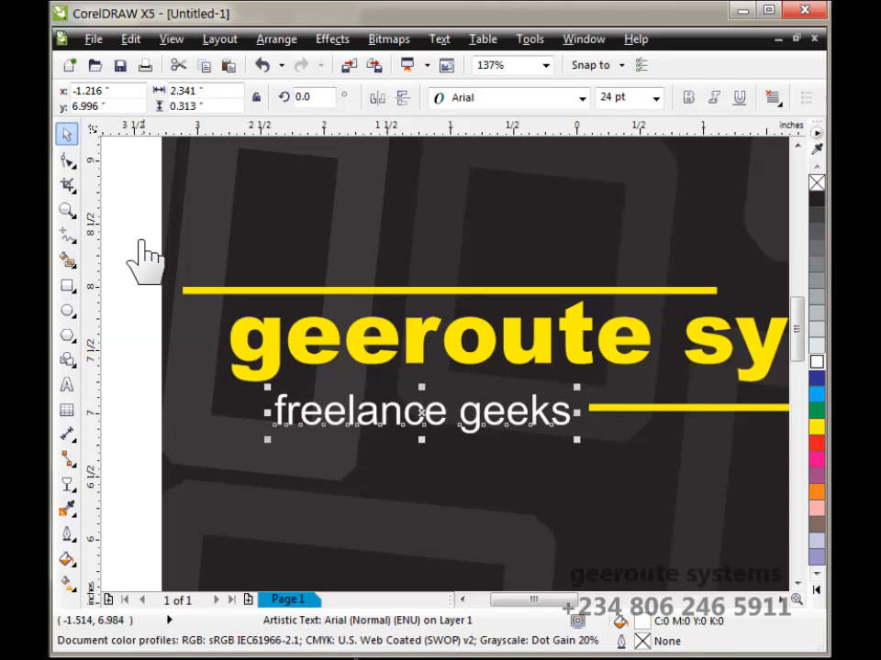
left_click(67, 210)
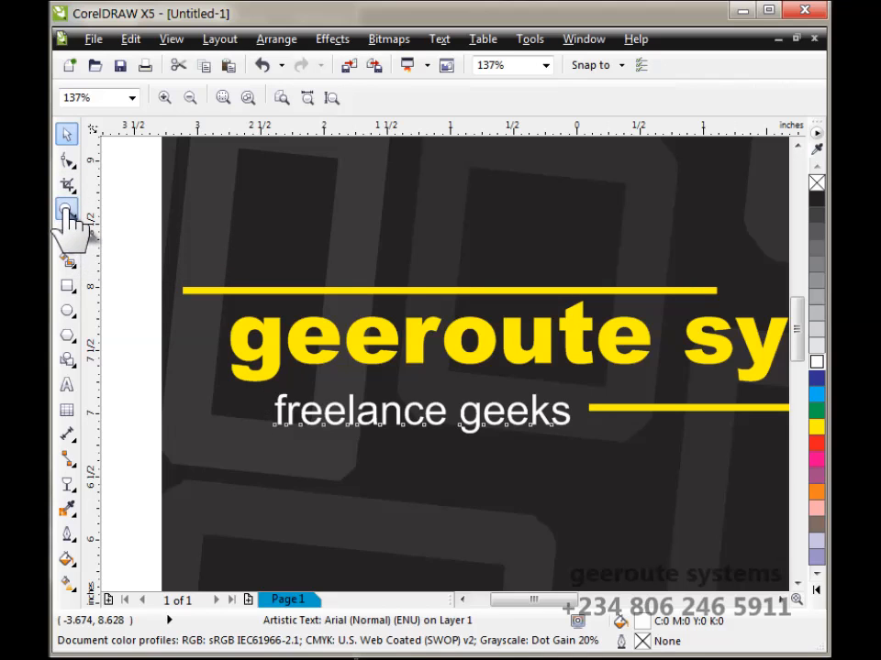
right_click(227, 235)
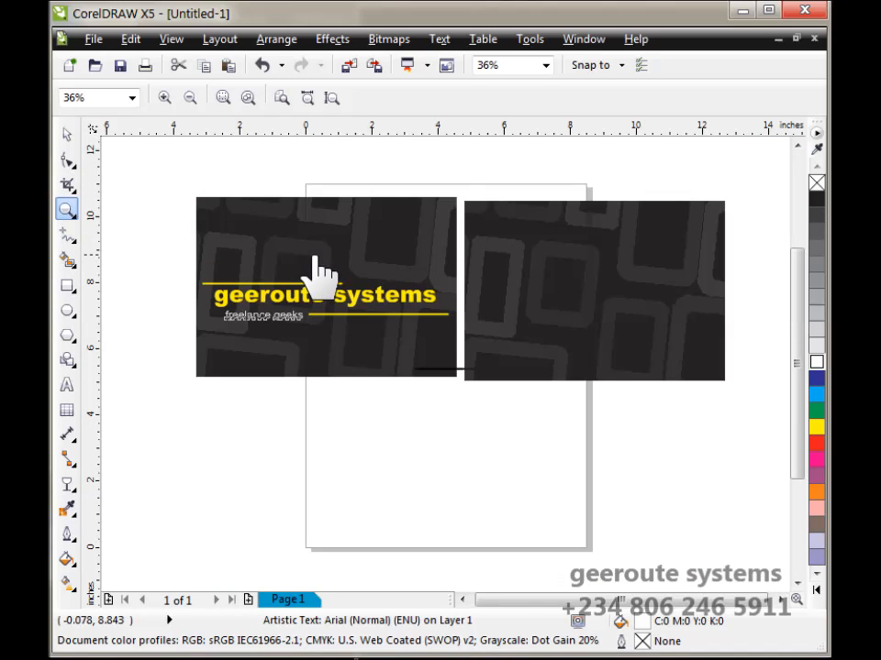
left_click(68, 138)
left_click(260, 183)
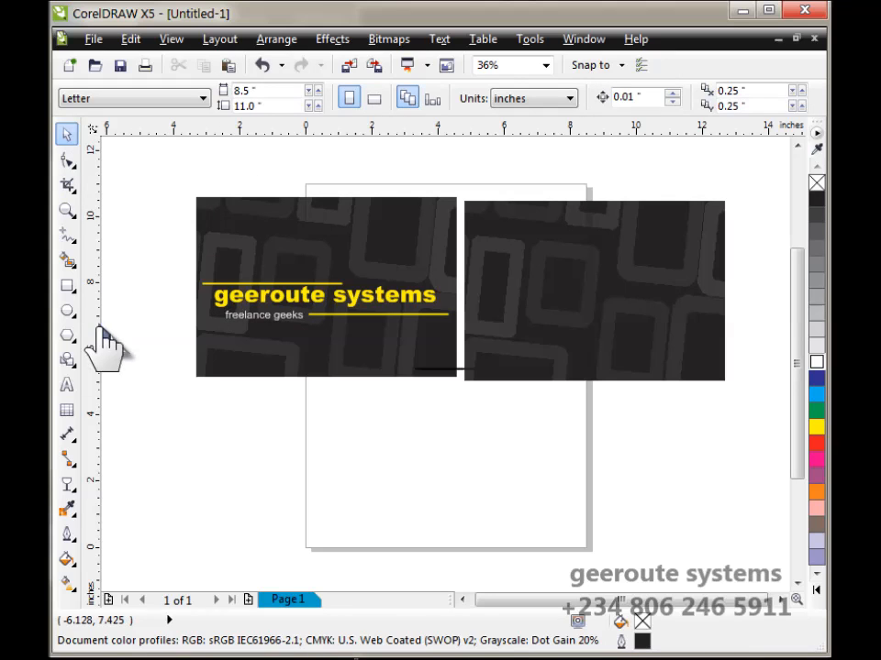
- Add the cardholder's full name as white artistic text and place it near the upper middle of the right rectangle
left_click(67, 387)
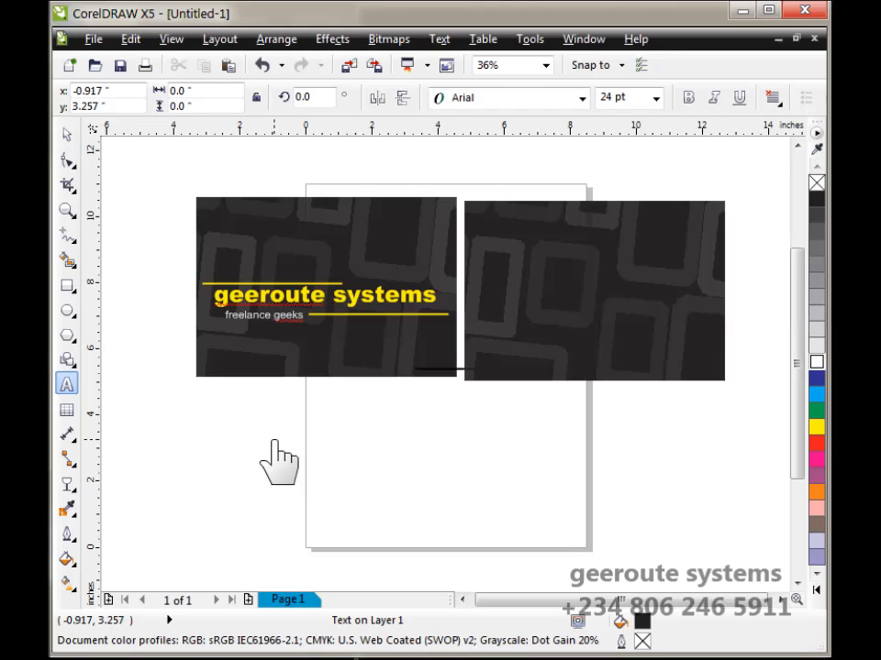
left_click(279, 439)
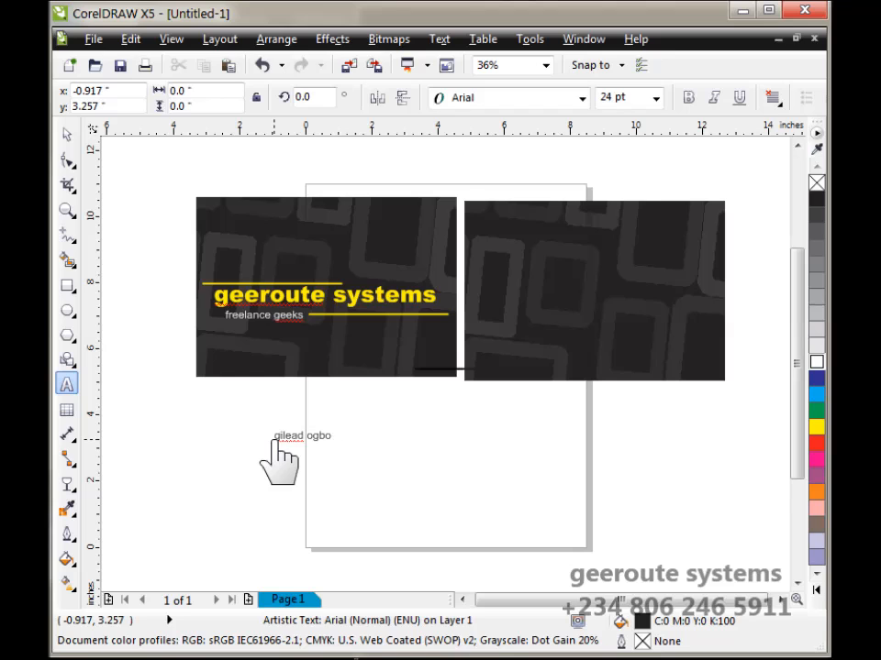
left_click(66, 135)
left_click_drag(350, 452, 605, 237)
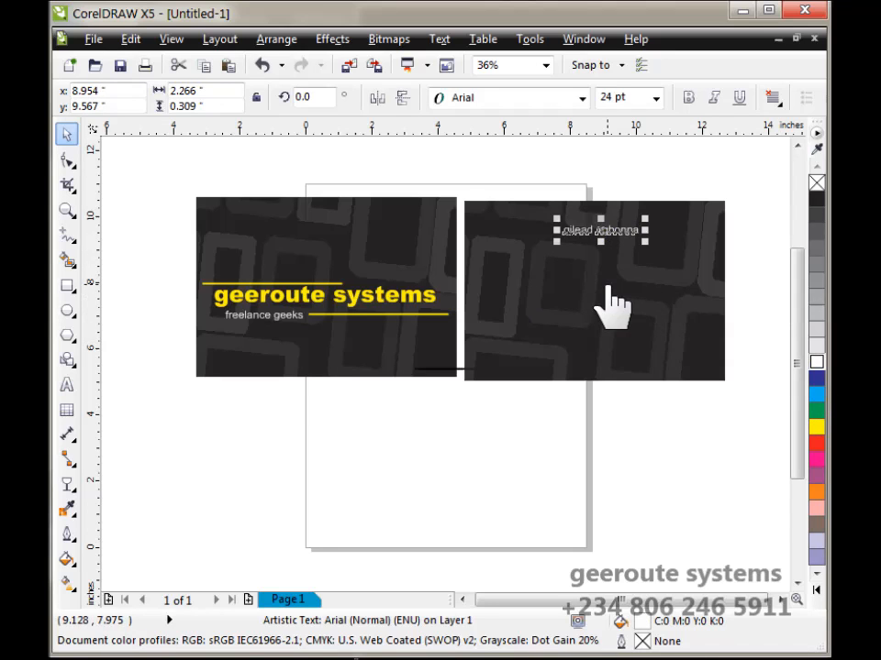
- Move the cardholder's name slightly up and to the left on the right rectangle
left_click(604, 248)
mouse_move(601, 241)
left_mouse_down()
mouse_move(589, 233)
mouse_move(597, 236)
left_mouse_up()
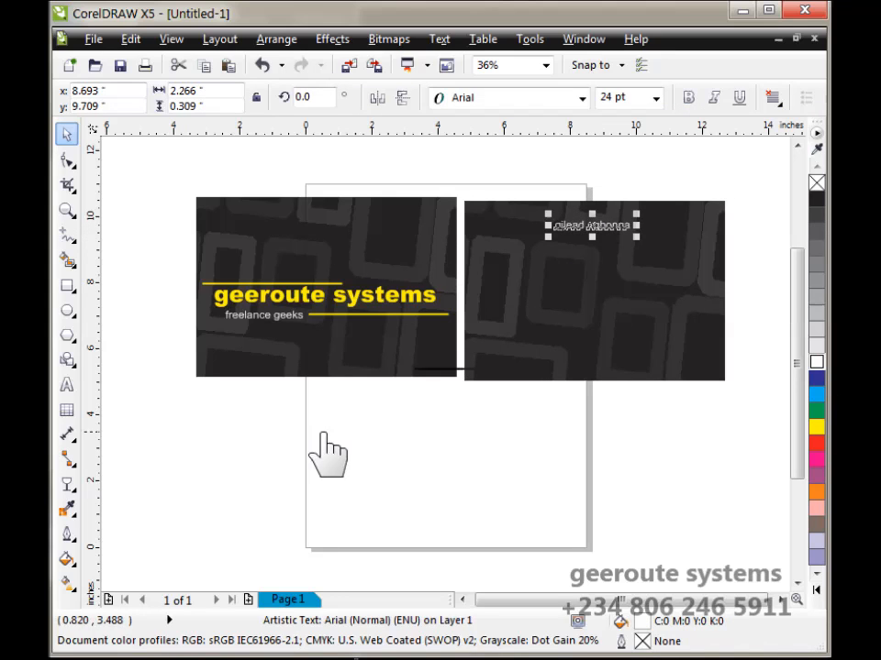
left_click(265, 459)
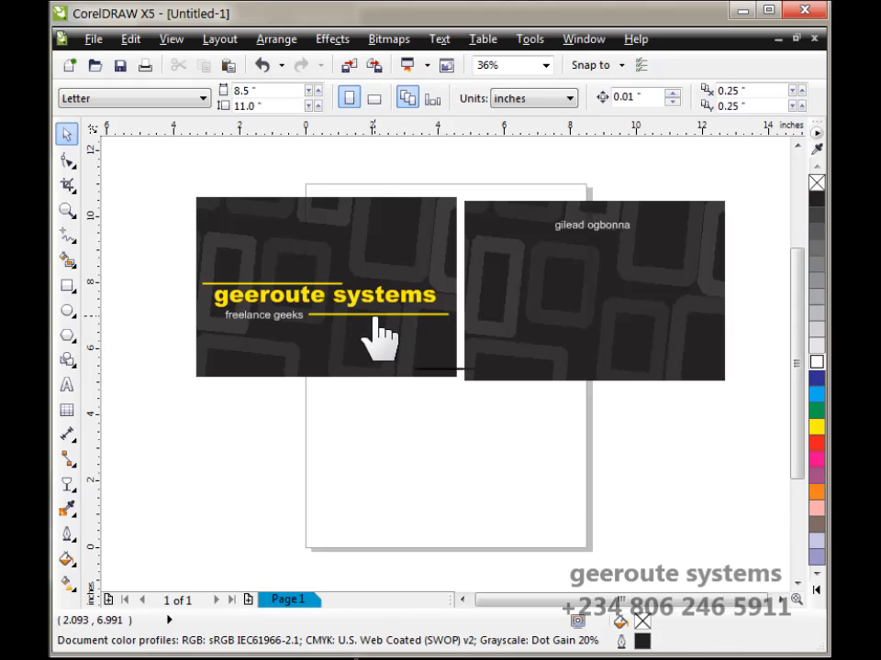
- Place a copy of the lower yellow line on the right rectangle and nudge it up to sit just beneath the cardholder's name
left_click(374, 332)
left_click_drag(374, 333, 590, 245)
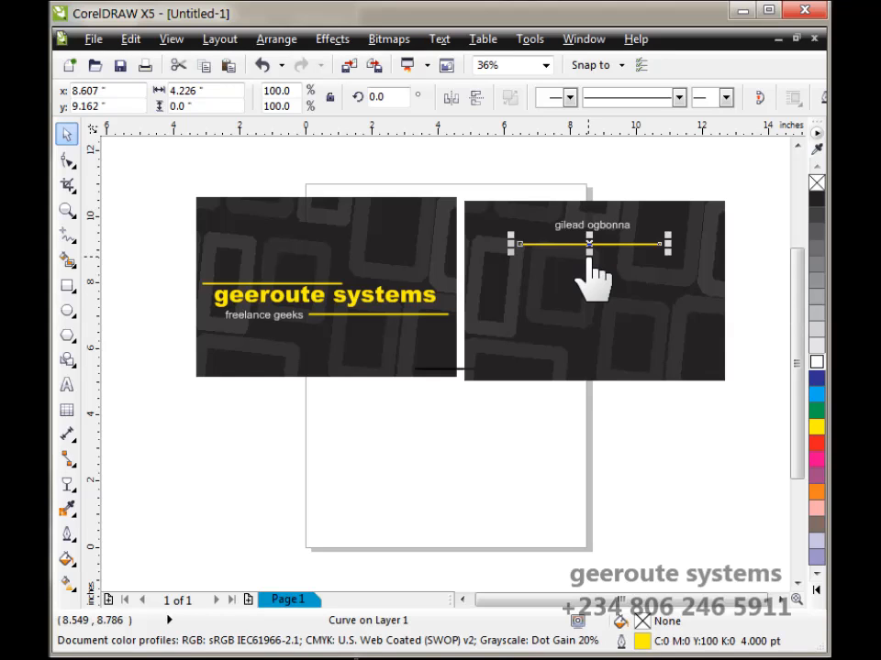
key("Up")
key("Up")
key("Up")
key("Up")
key("Up")
key("Up")
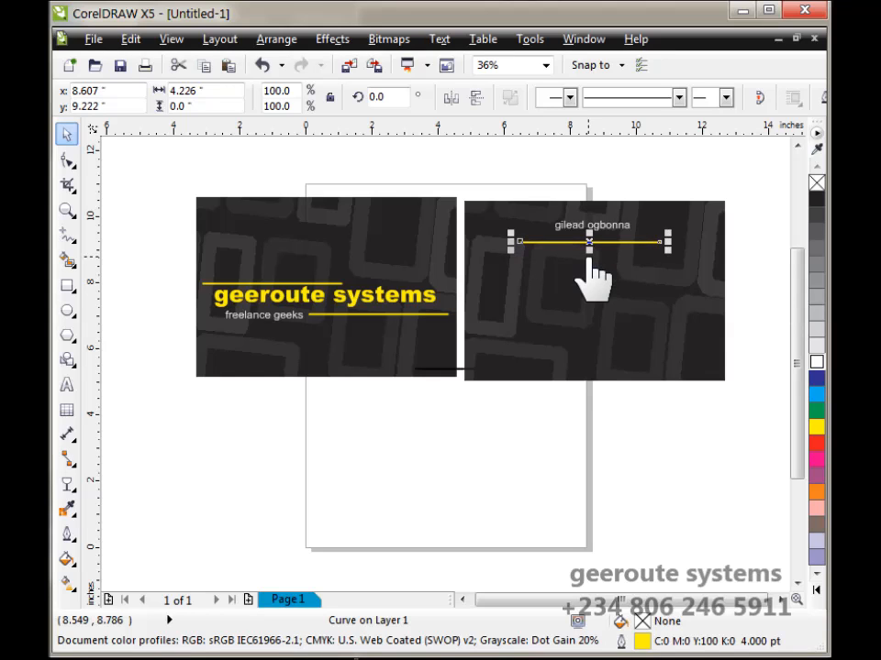
key("Down")
left_click(587, 258)
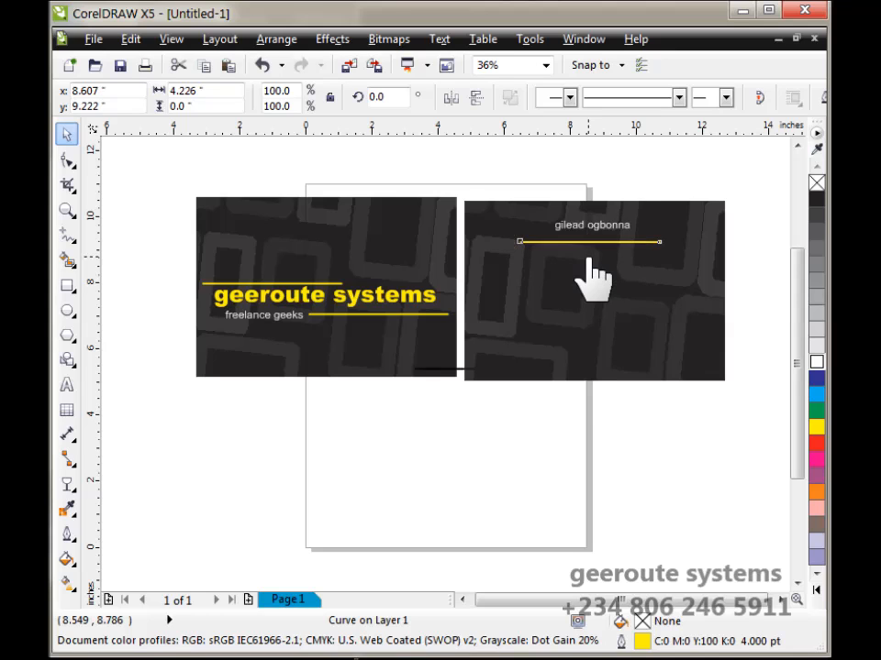
left_click(587, 261)
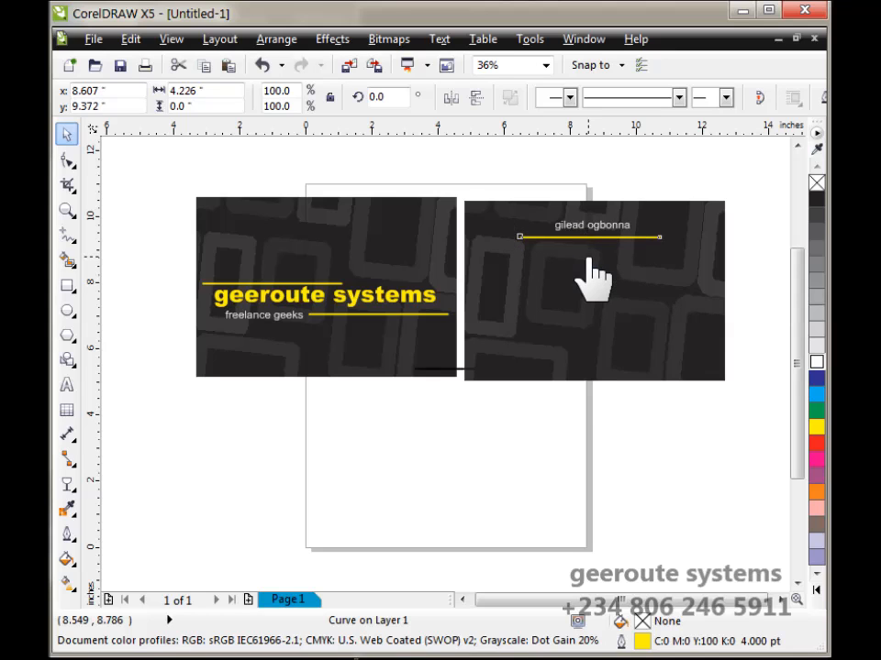
left_click(450, 437)
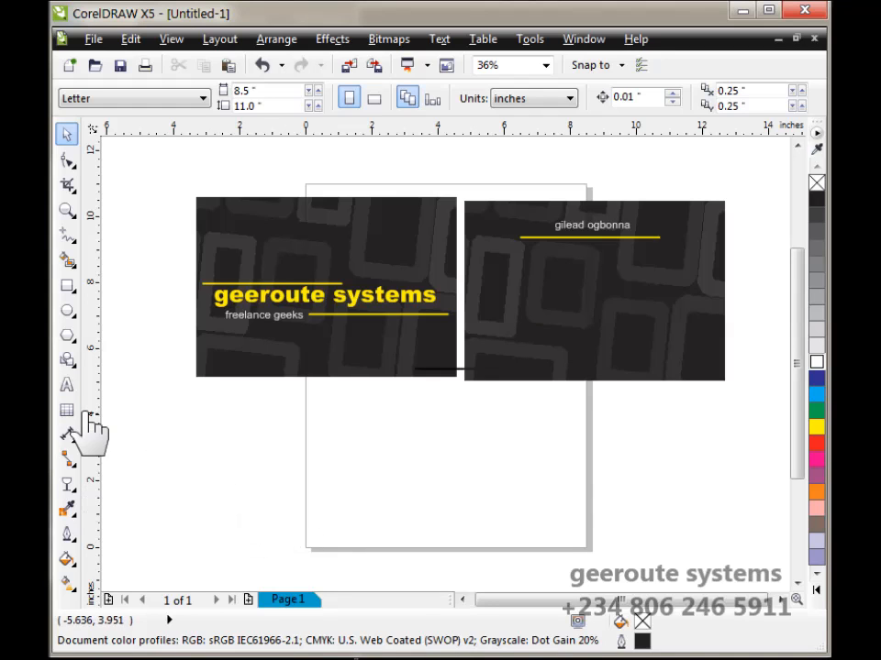
- Add the postal address and "Graphics Designers, Printers" on two lines as separate artistic texts in the empty page area below the cards
left_click(67, 387)
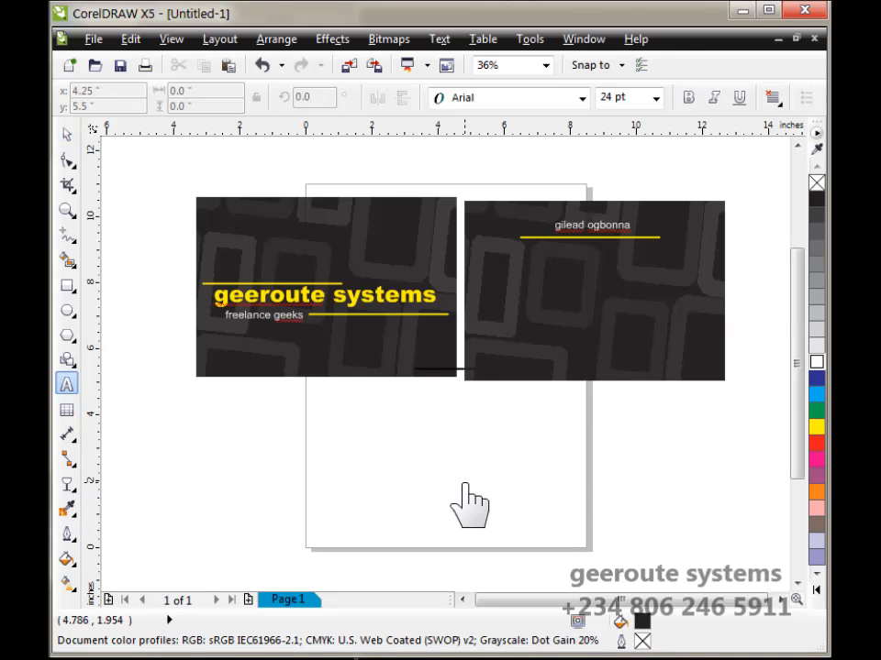
left_click(439, 468)
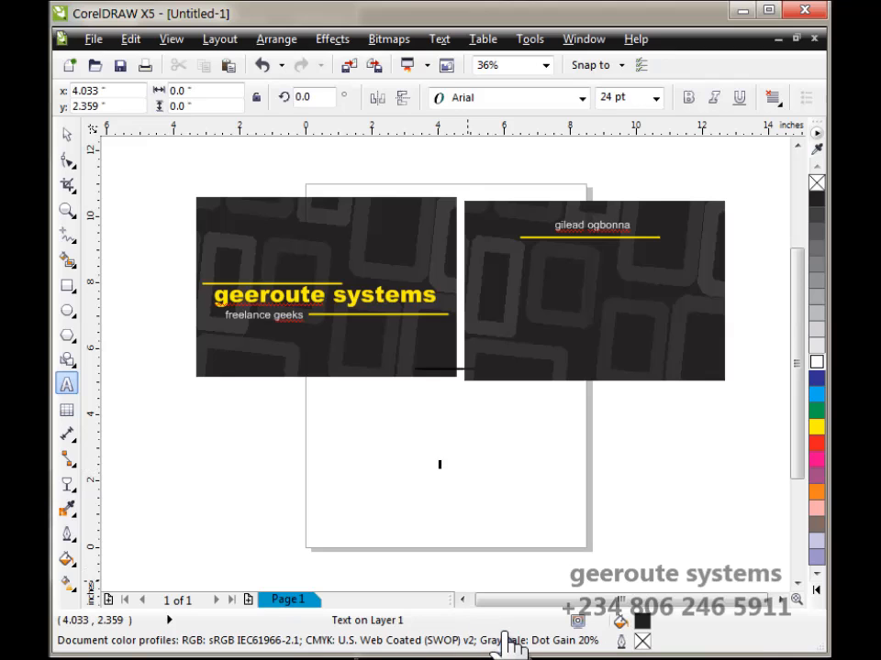
type("No")
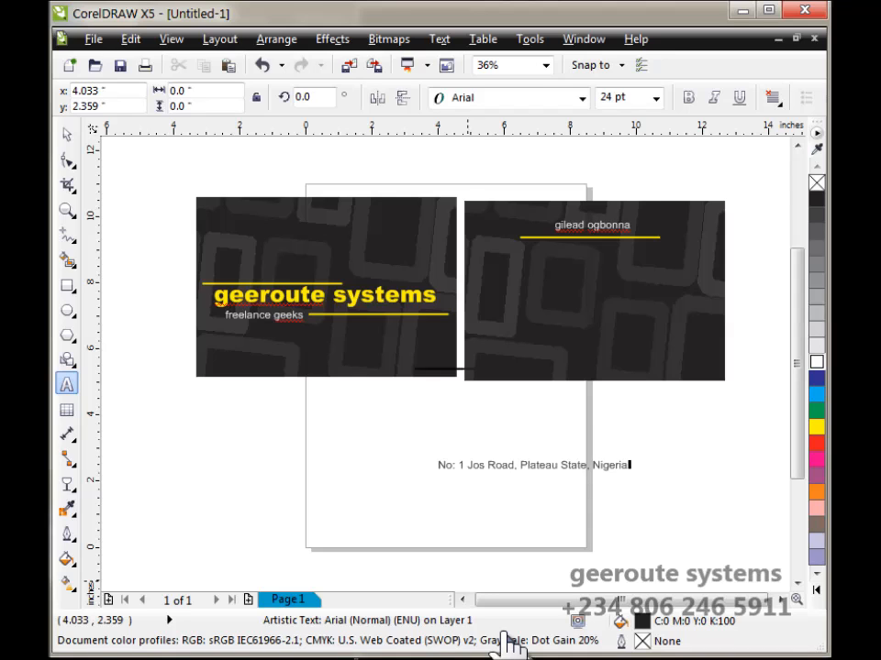
left_click(448, 422)
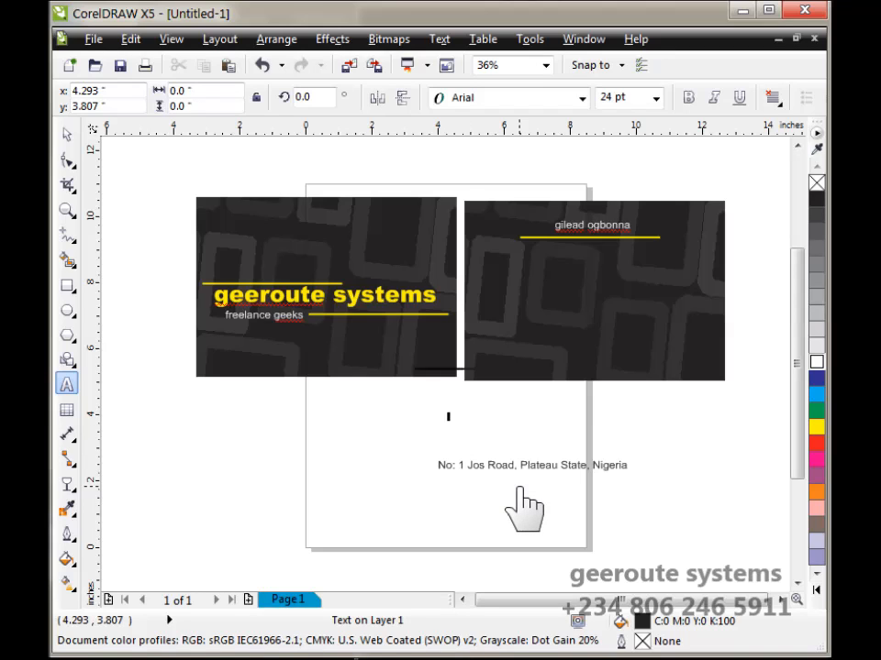
type("Graphics Designers,")
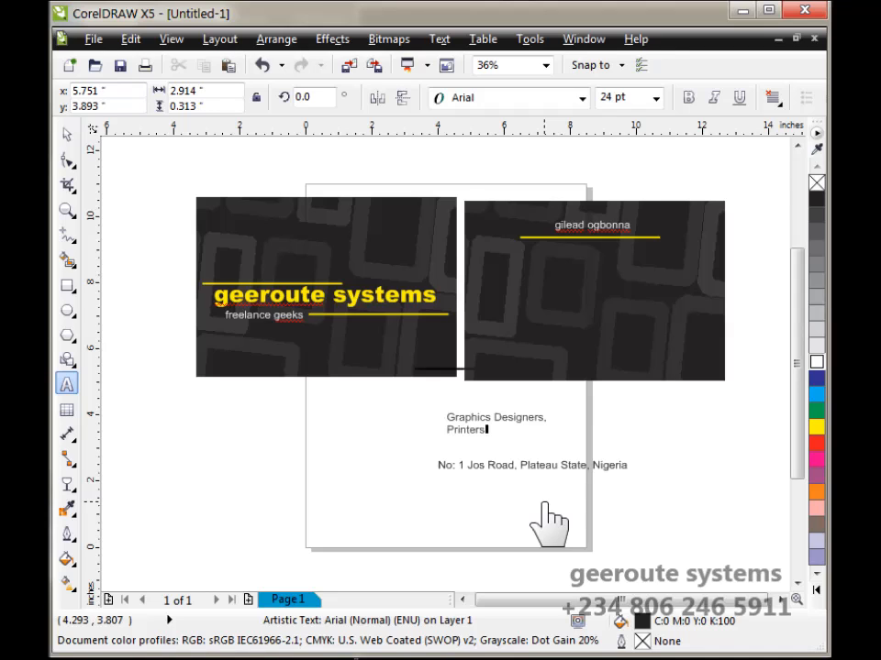
- Add a placeholder phone number as artistic text beneath the address
left_click(450, 503)
type("0")
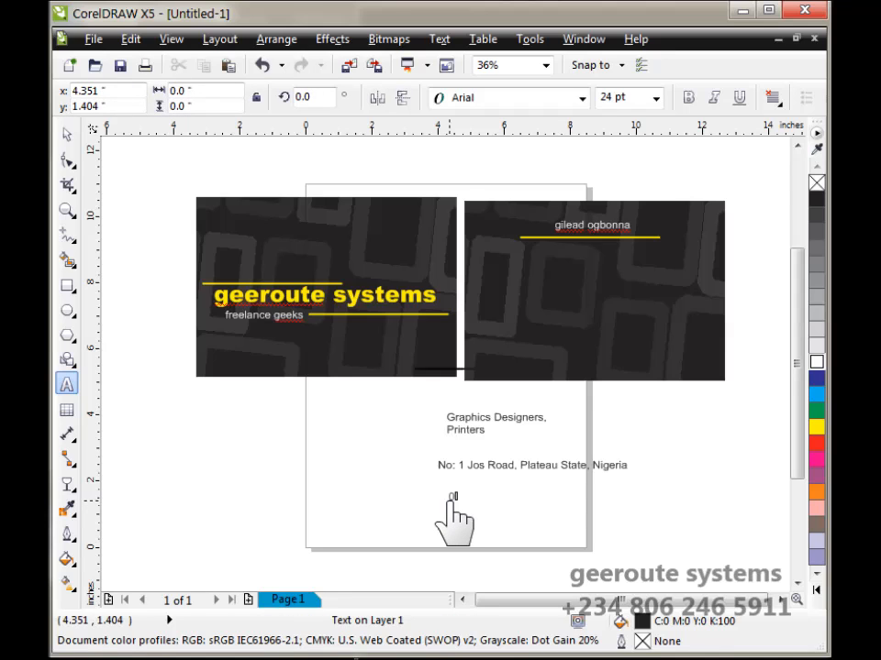
type("80.....")
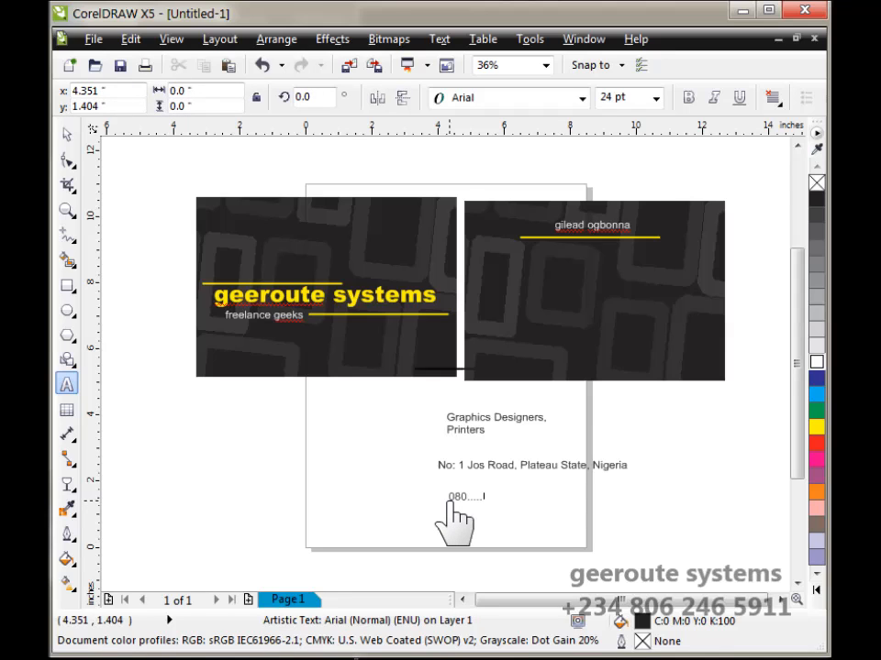
key("ctrl+space")
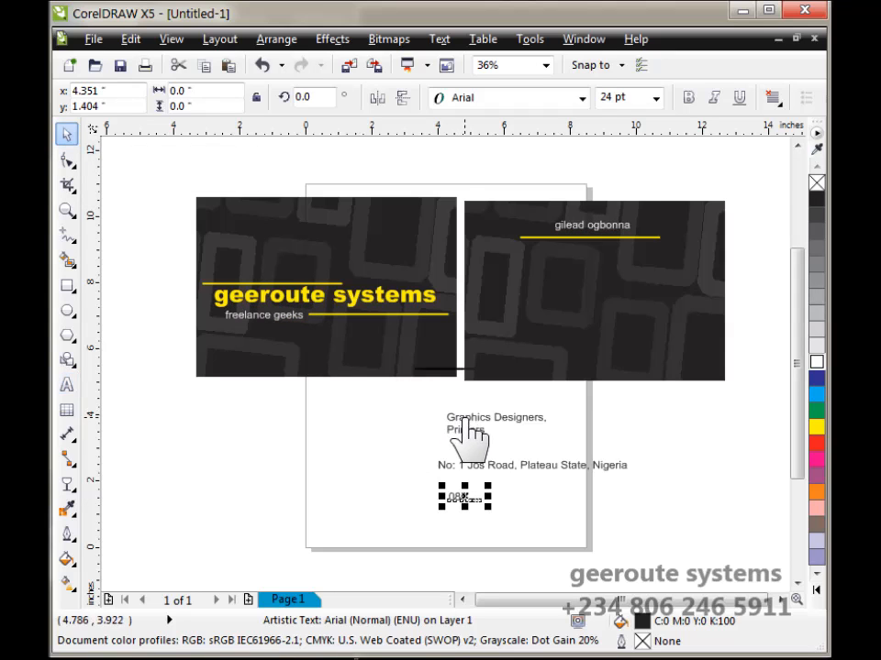
- Center-align the "Graphics Designers, Printers" text, place it beneath the yellow line on the right rectangle and color it white
left_click_drag(420, 401, 572, 462)
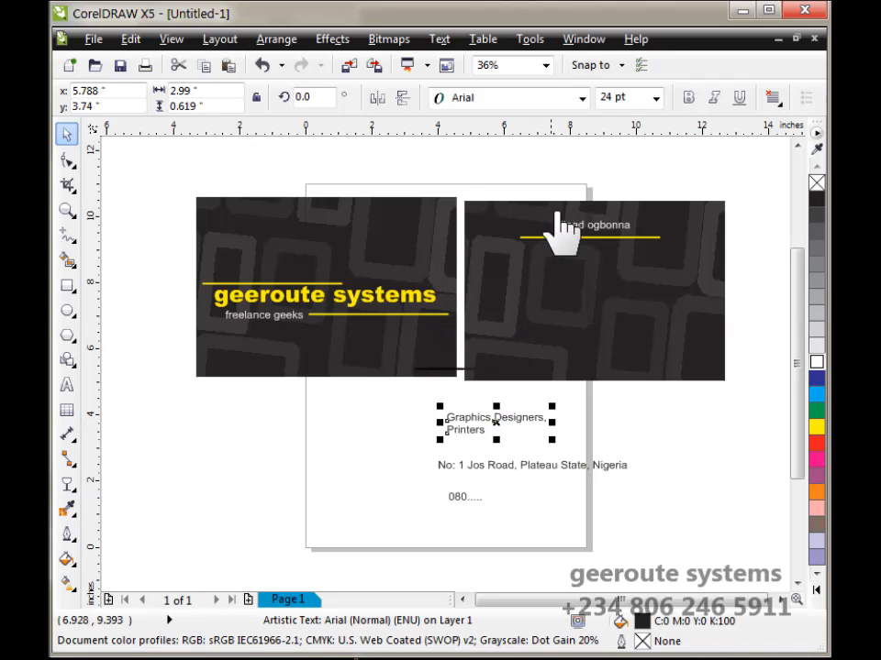
left_click(778, 98)
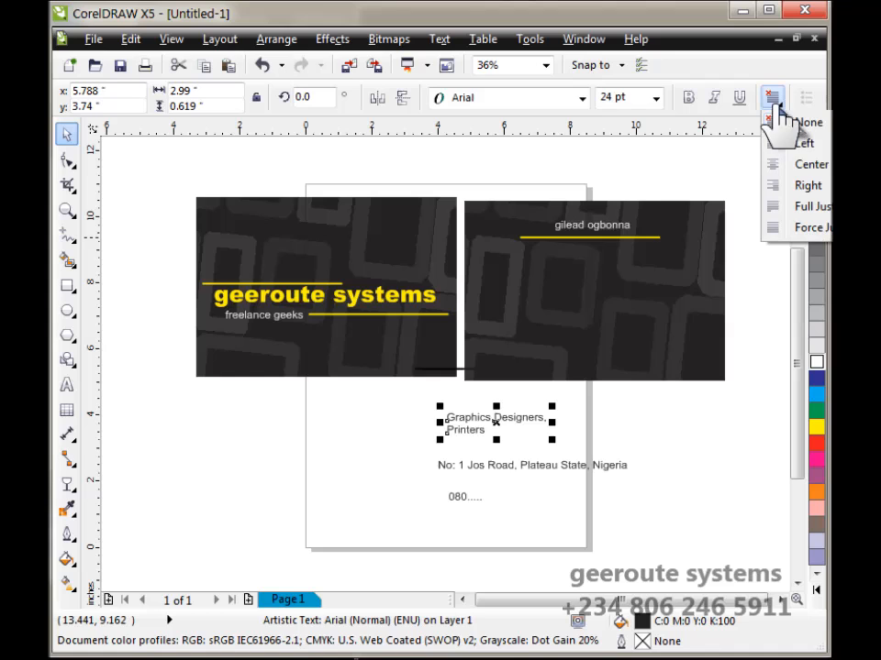
left_click(775, 165)
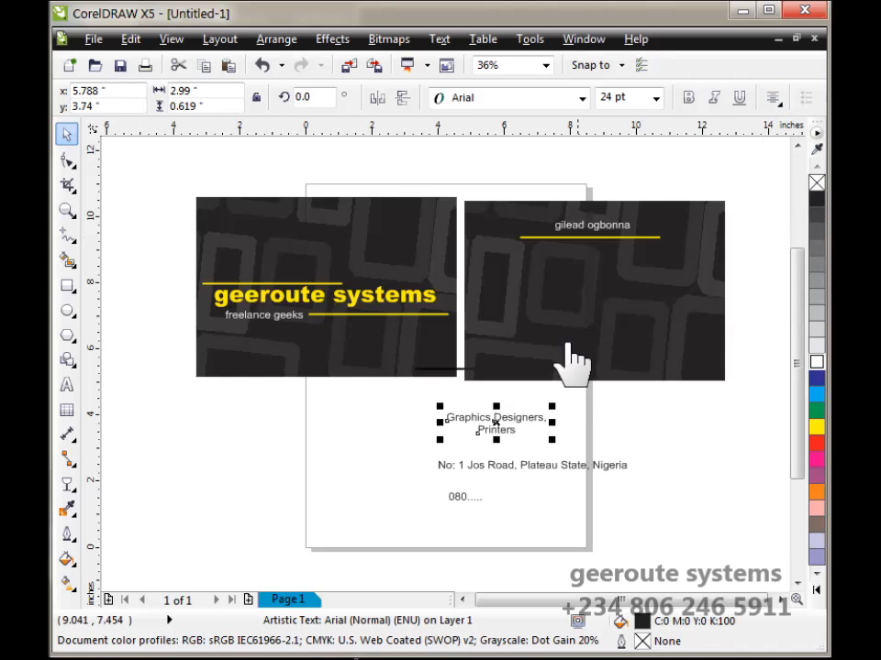
left_click_drag(504, 445, 598, 293)
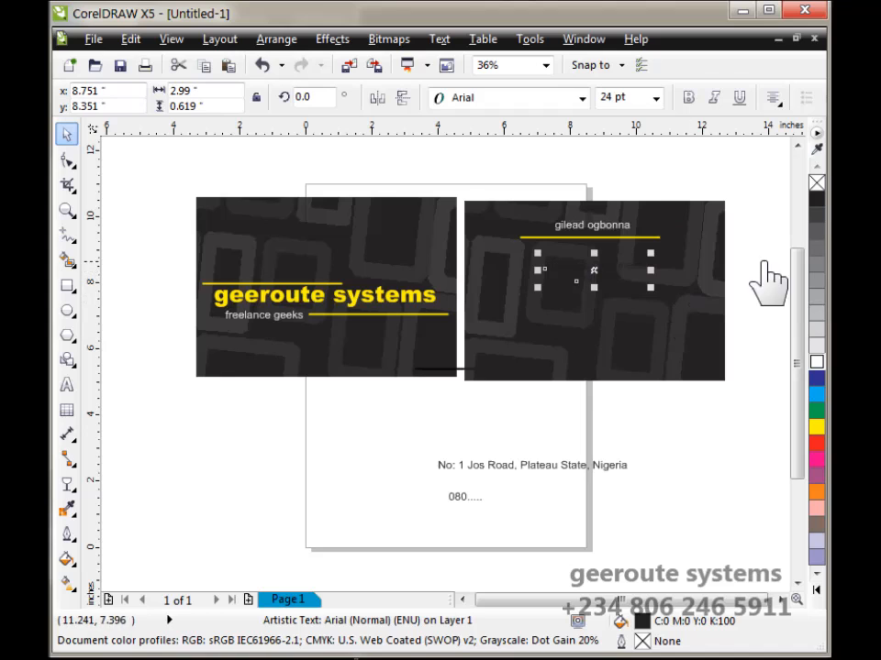
left_click(815, 363)
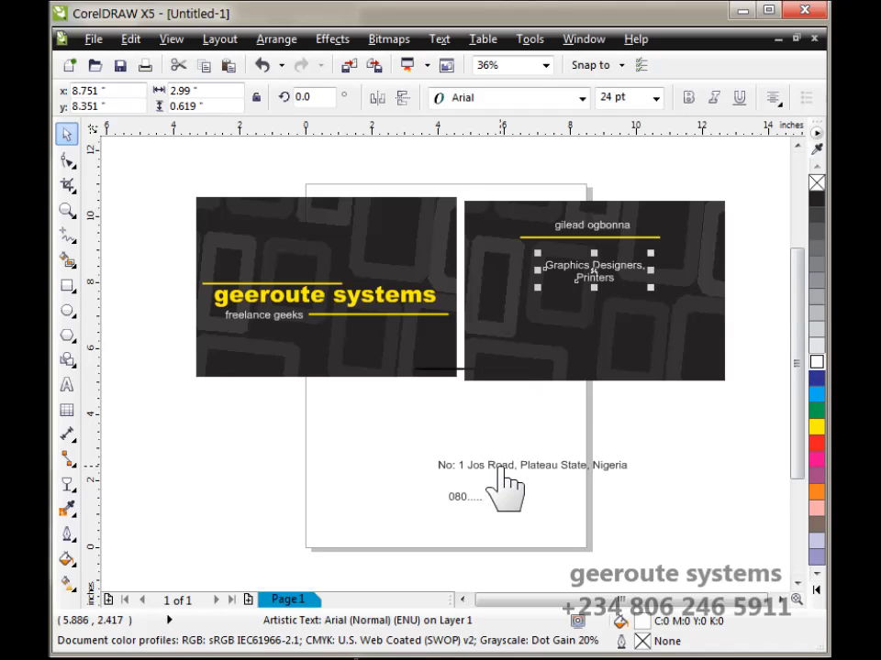
- Move the address and the phone number to the lower part of the right rectangle, with the phone number underneath, and color both white
left_click_drag(501, 473, 563, 345)
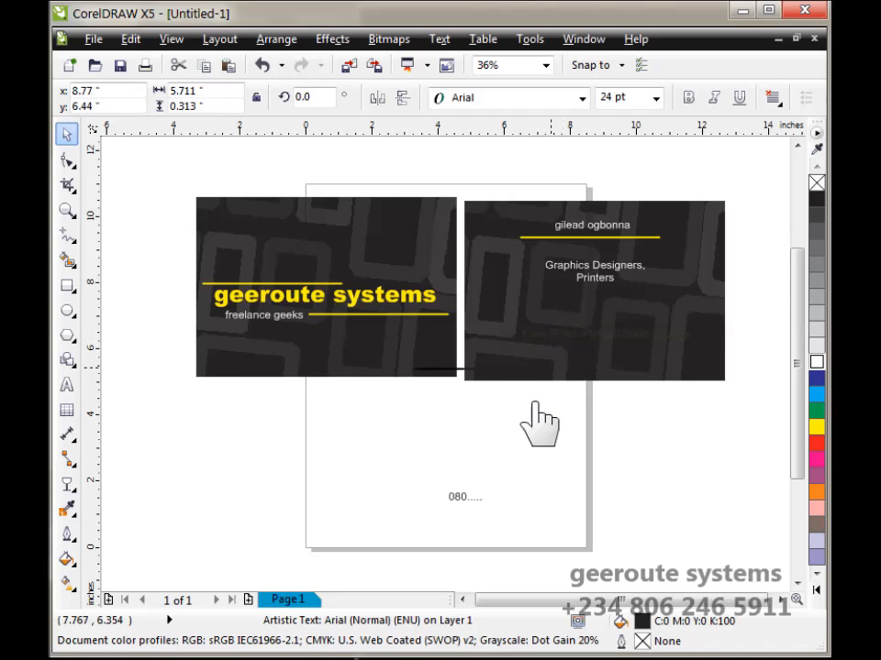
left_click_drag(466, 497, 592, 353)
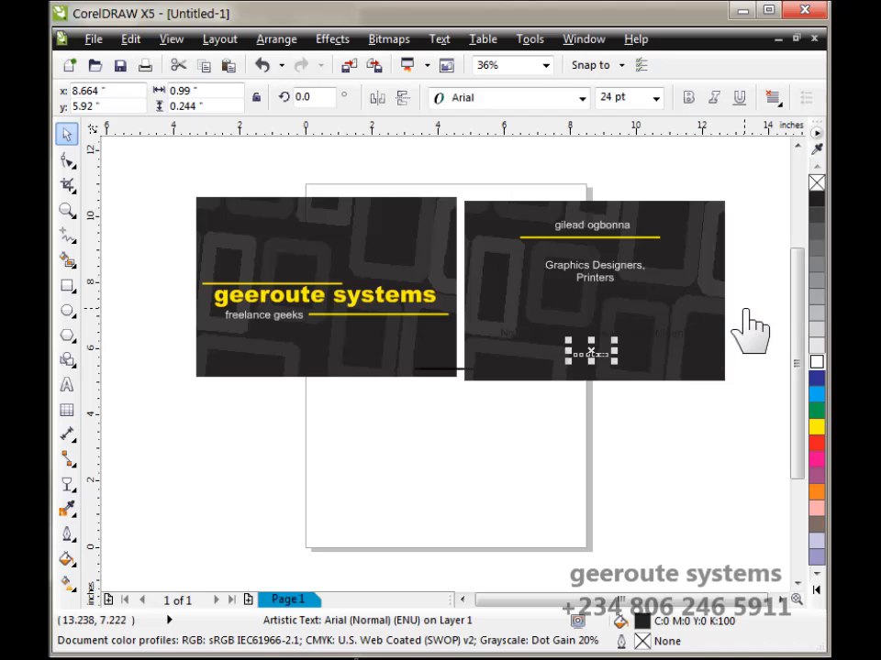
left_click_drag(759, 316, 452, 374)
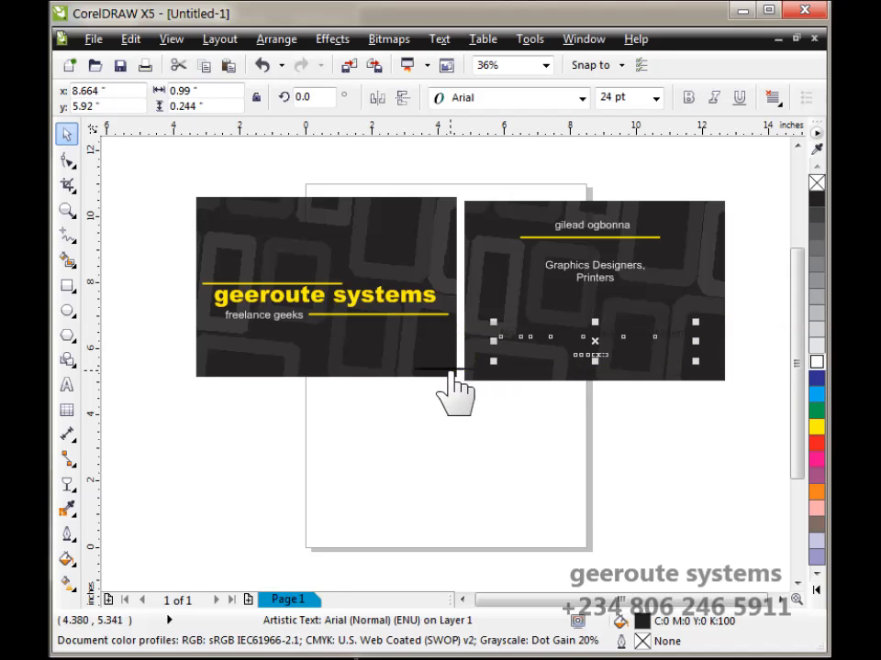
left_click(819, 363)
left_click(616, 408)
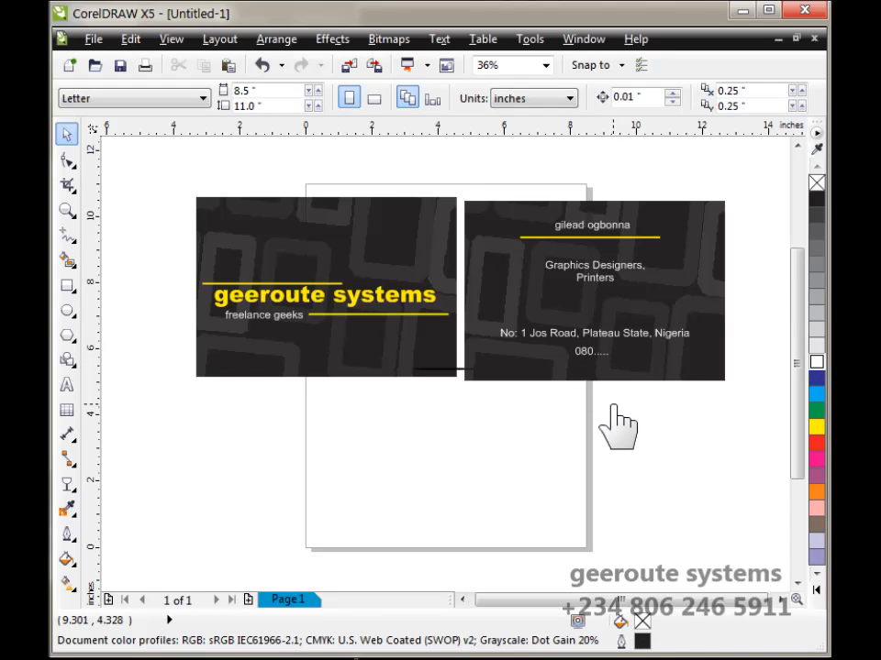
- Undo the addition of the "Graphics Designers, Printers", address and phone number texts
key("ctrl+z")
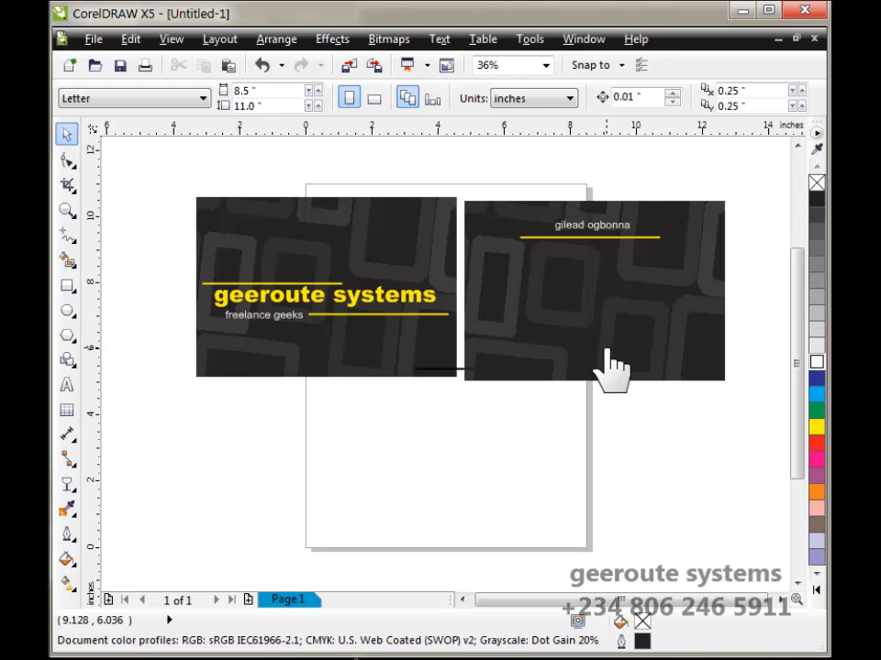